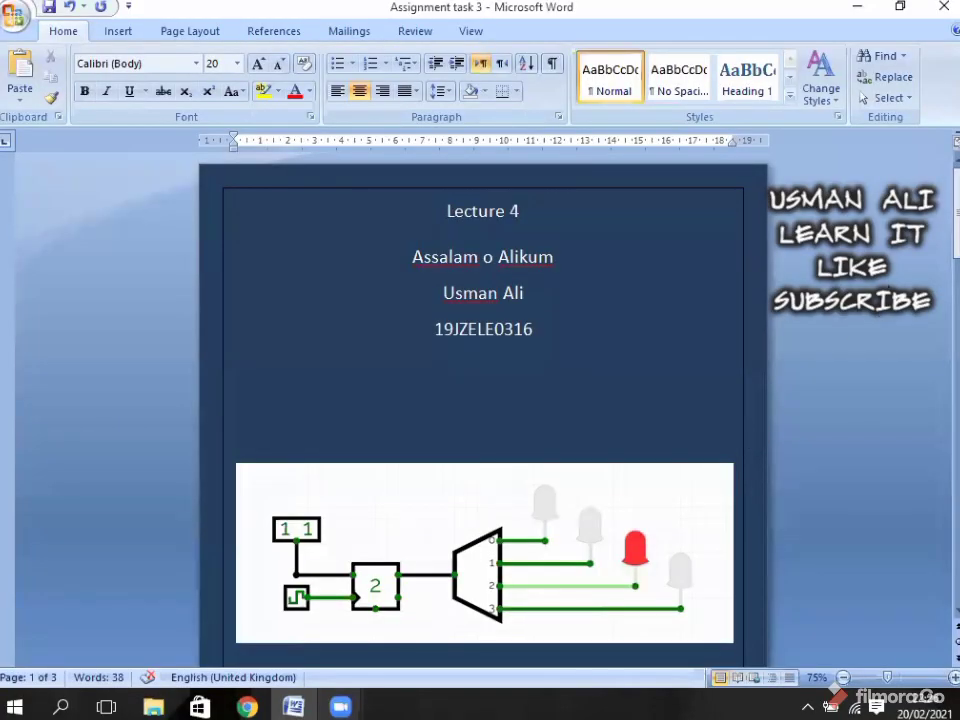
# Look at the Splitter heading on page 2 of the lecture document, then switch to the CircuitVerse simulator in Chrome
pyautogui.scroll(-8, 937, 249)
pyautogui.scroll(-3, 940, 305)
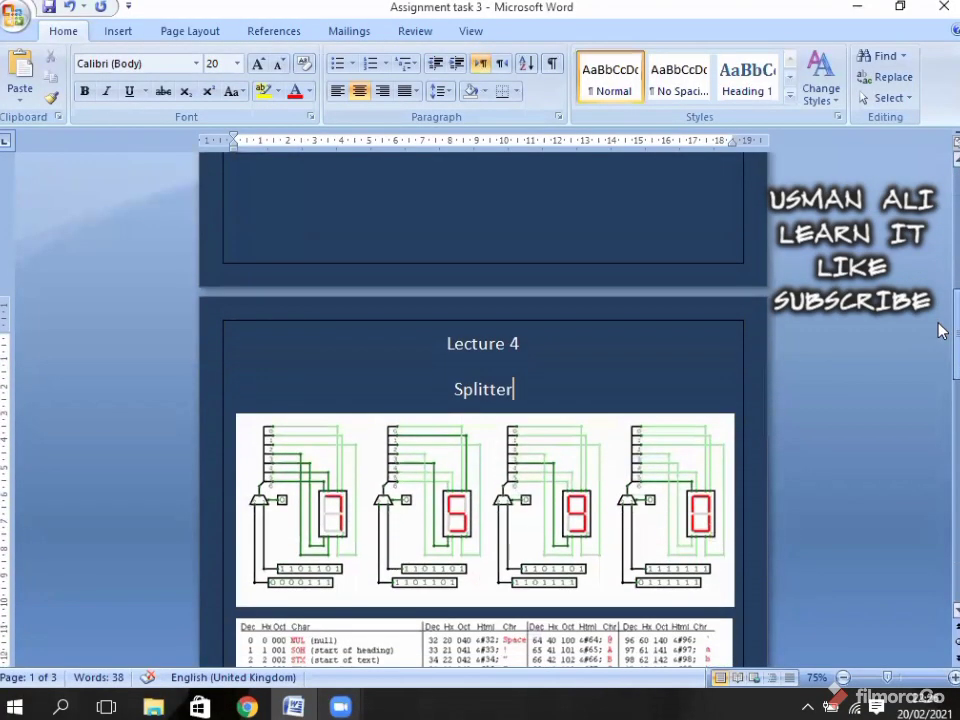
pyautogui.moveTo(451, 385); pyautogui.dragTo(518, 385)
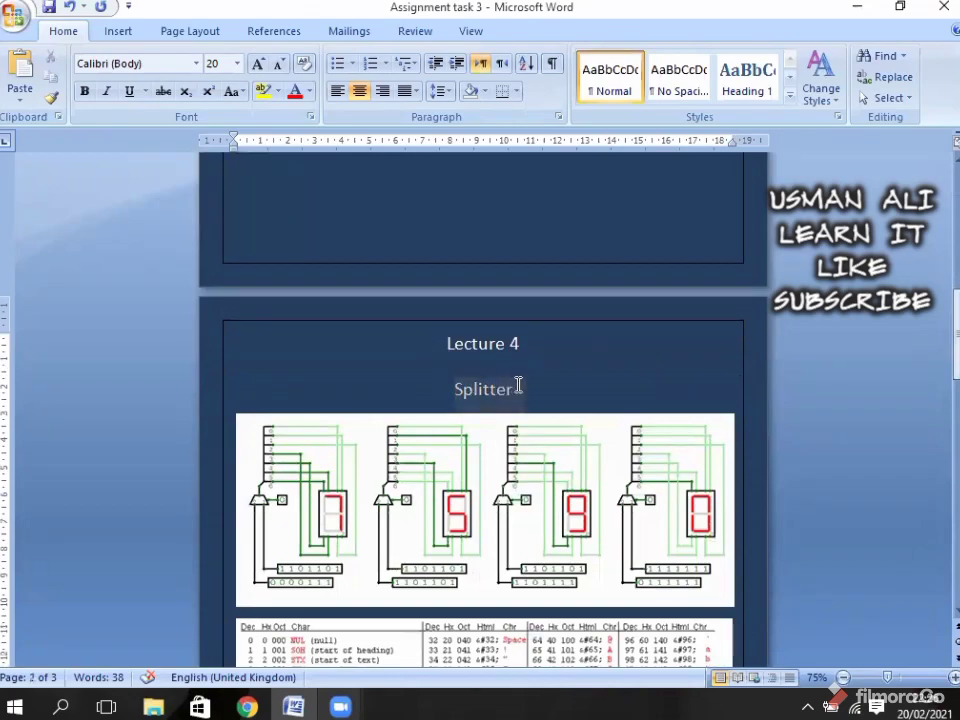
pyautogui.click(250, 706)
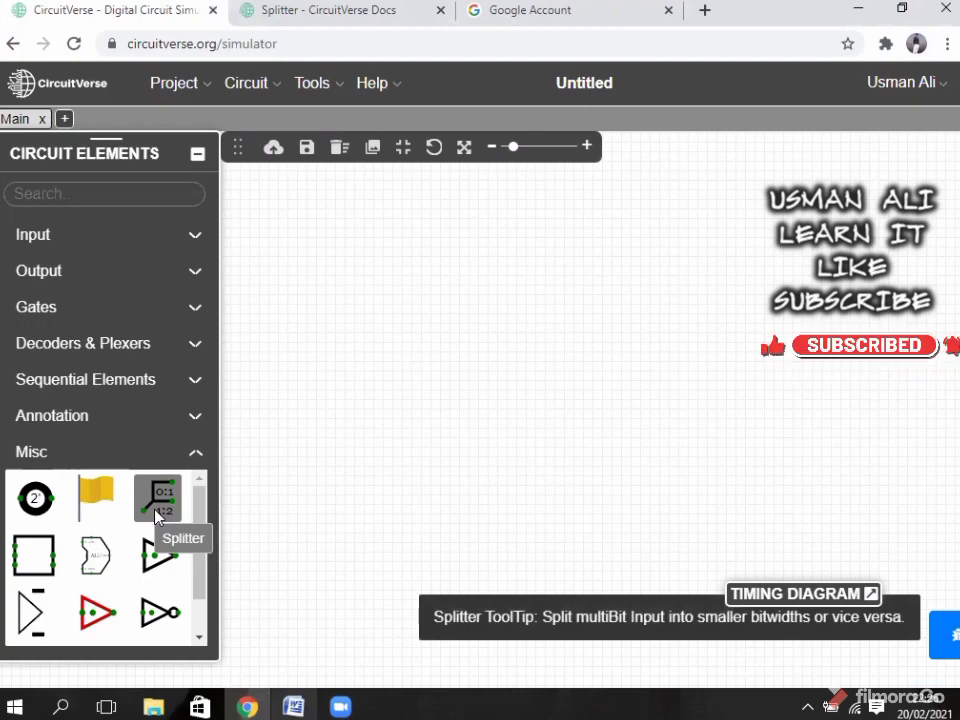
# Place an Input element on the empty canvas and set its bit width to 4
pyautogui.click(199, 454)
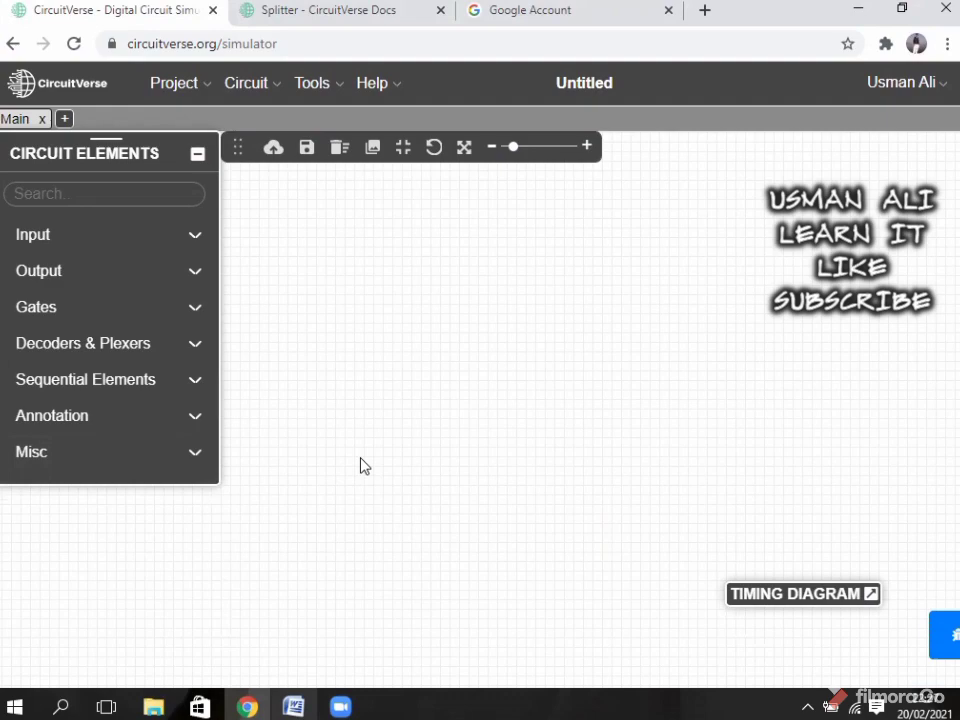
pyautogui.click(125, 238)
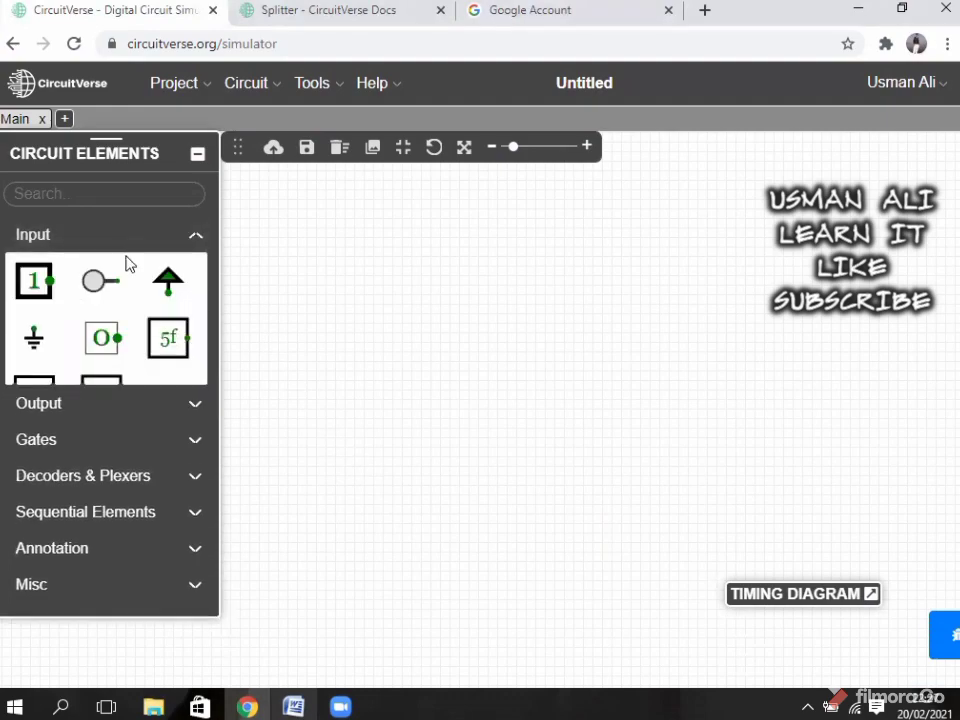
pyautogui.click(47, 297)
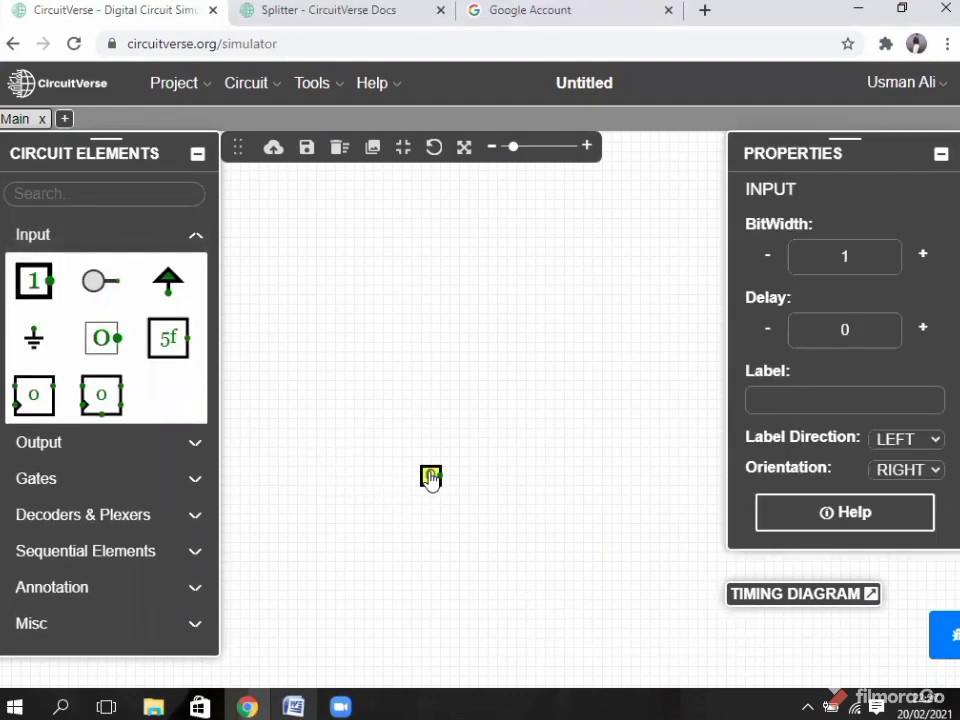
pyautogui.click(430, 477)
pyautogui.doubleClick(814, 258)
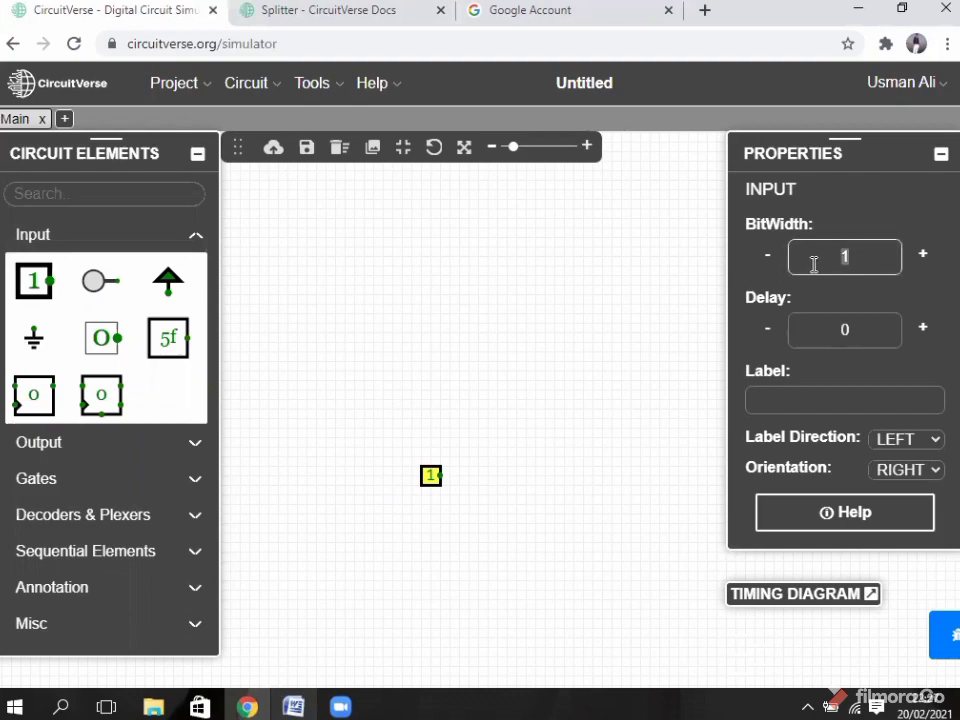
pyautogui.write('4')
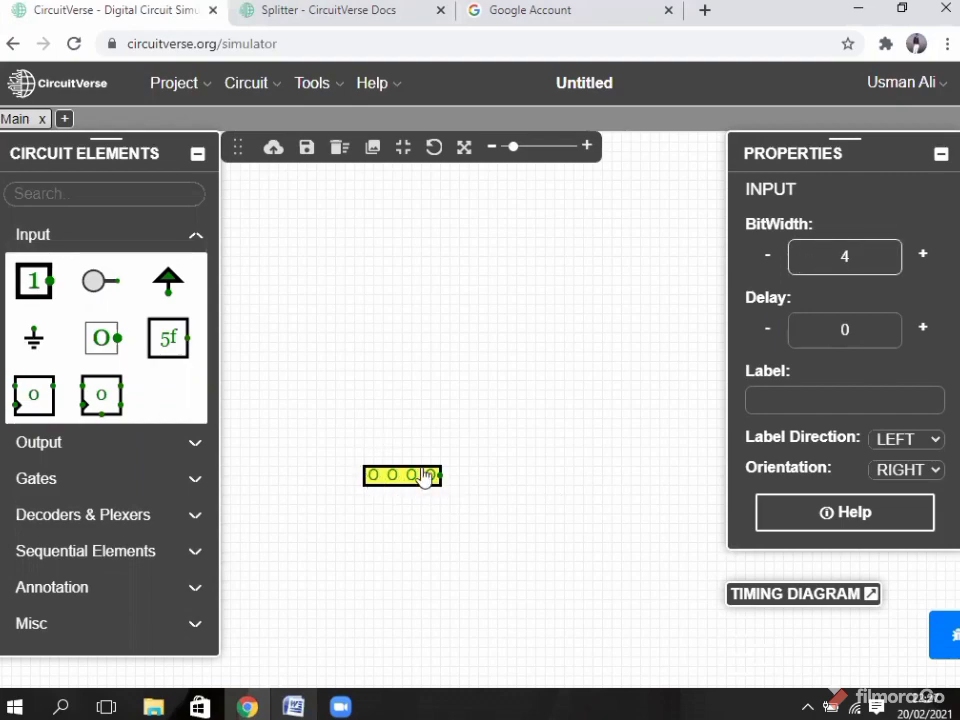
# Place four single-bit Input elements in a horizontal row above the 4-bit input
pyautogui.click(31, 292)
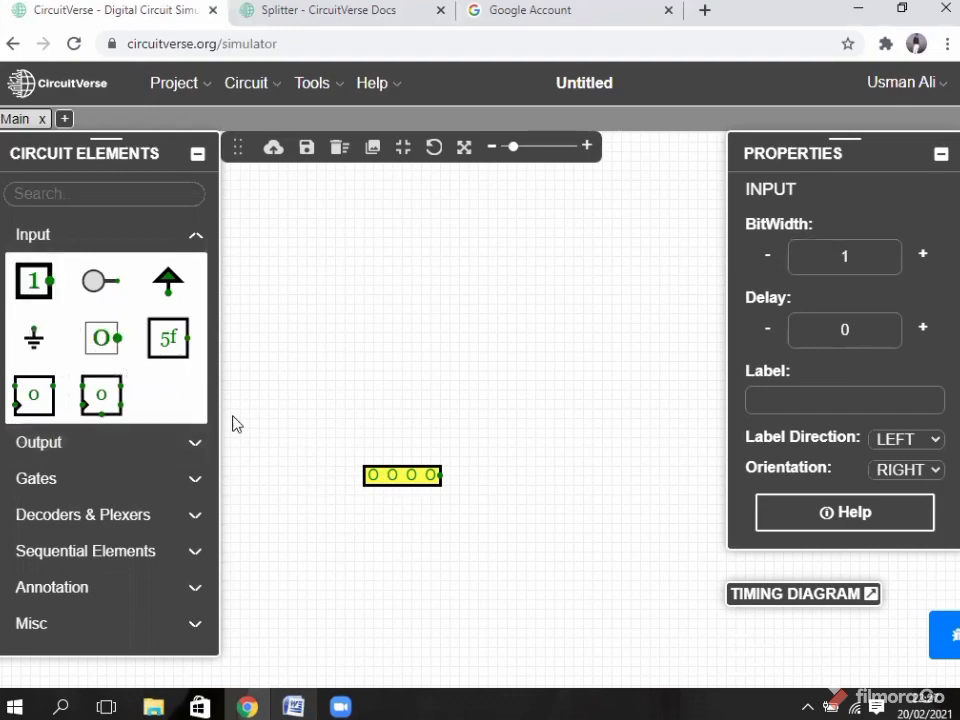
pyautogui.click(355, 420)
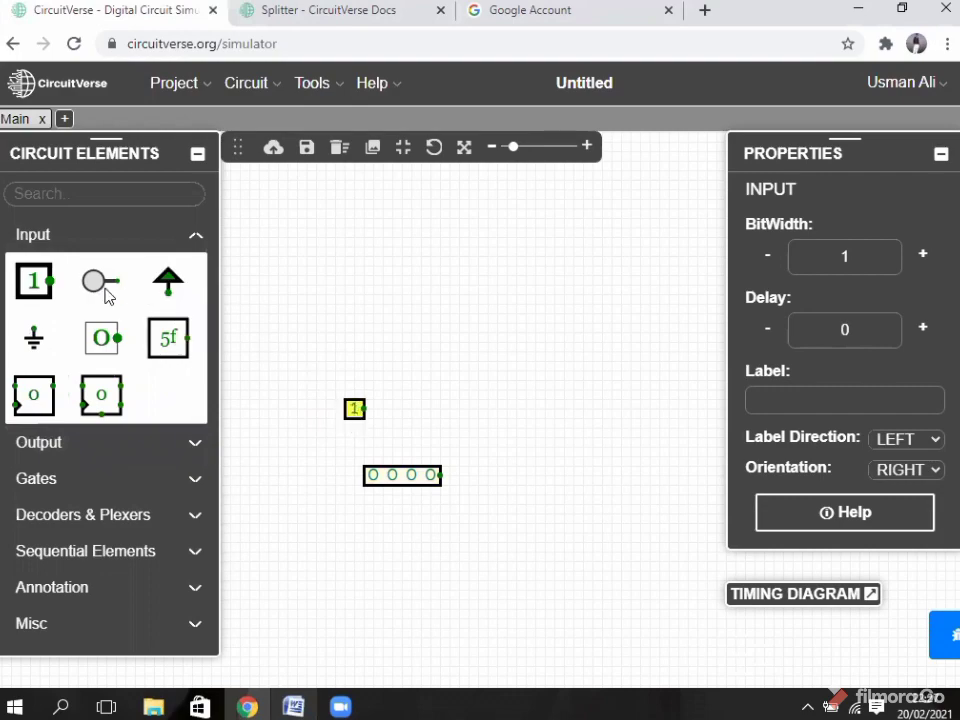
pyautogui.click(33, 281)
pyautogui.click(393, 415)
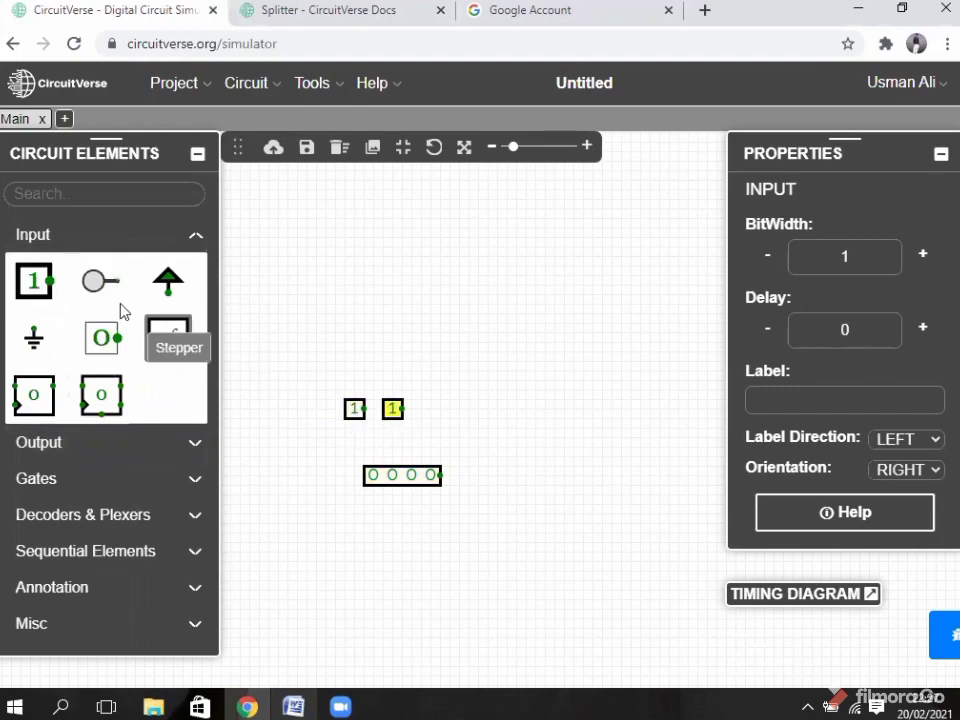
pyautogui.click(33, 281)
pyautogui.click(431, 418)
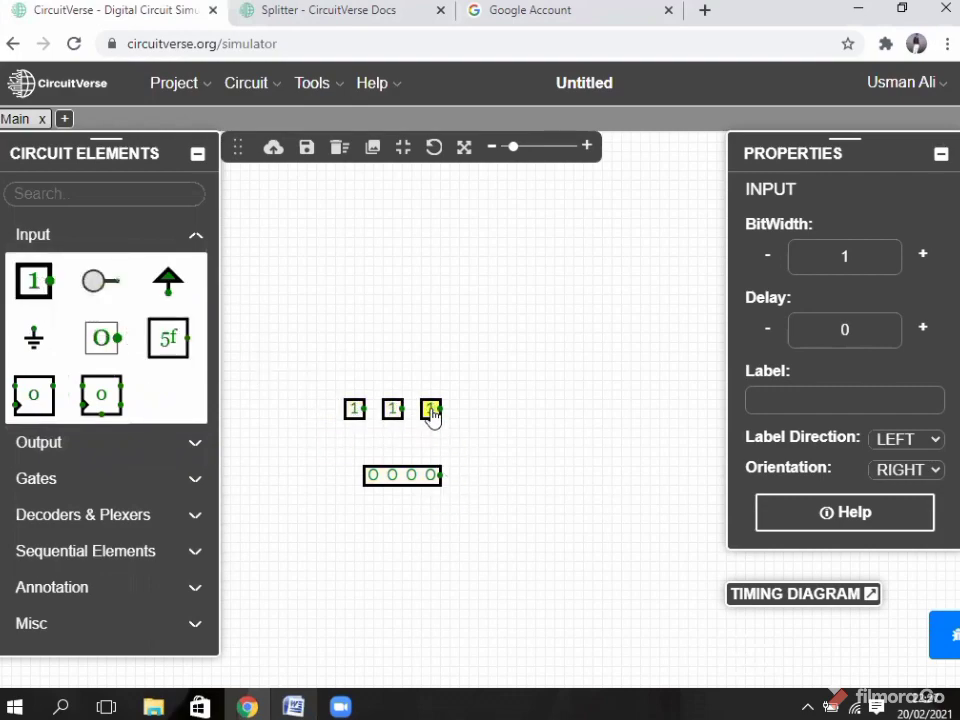
pyautogui.click(34, 281)
pyautogui.click(473, 418)
# Shift the 4-bit input slightly lower, set it to 0010, and set the four single-bit inputs to 0, 0, 1, 0
pyautogui.moveTo(416, 481); pyautogui.dragTo(421, 492)
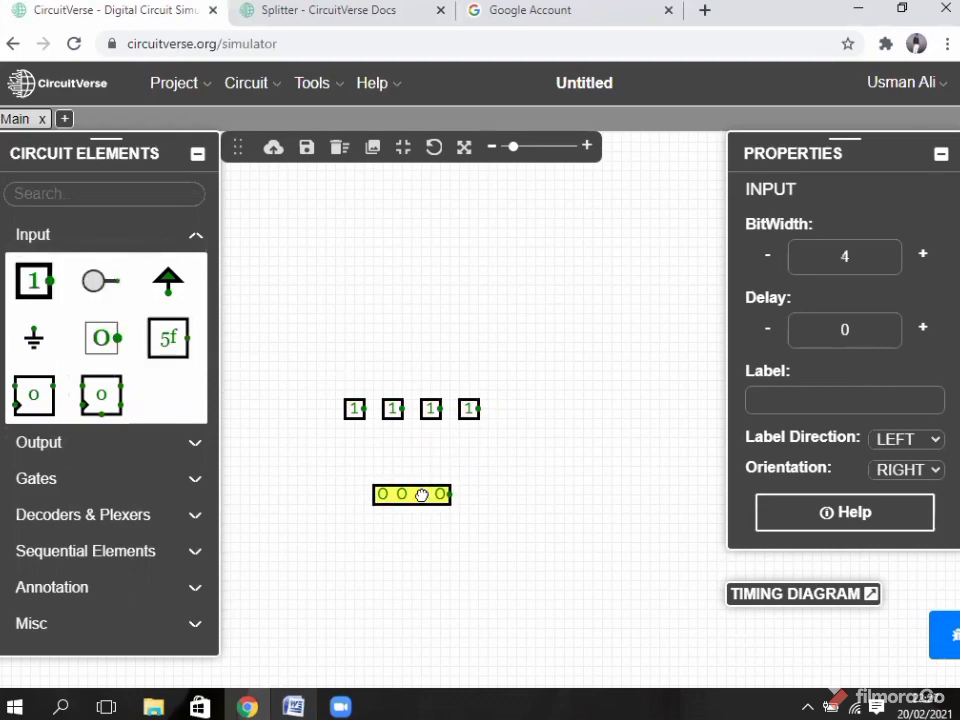
pyautogui.click(421, 494)
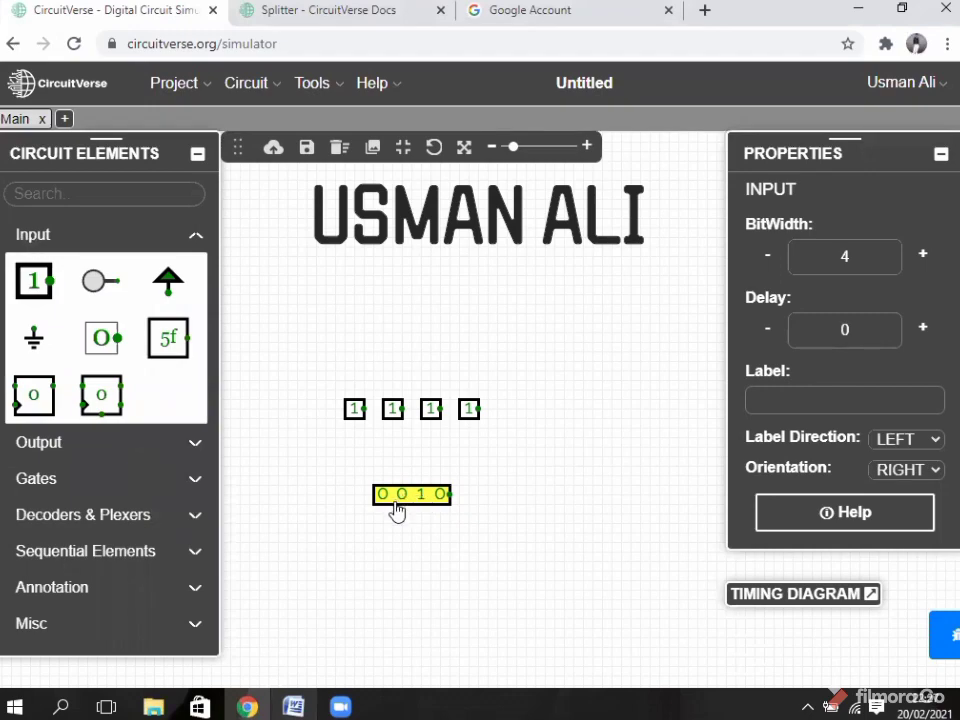
pyautogui.click(358, 412)
pyautogui.click(393, 412)
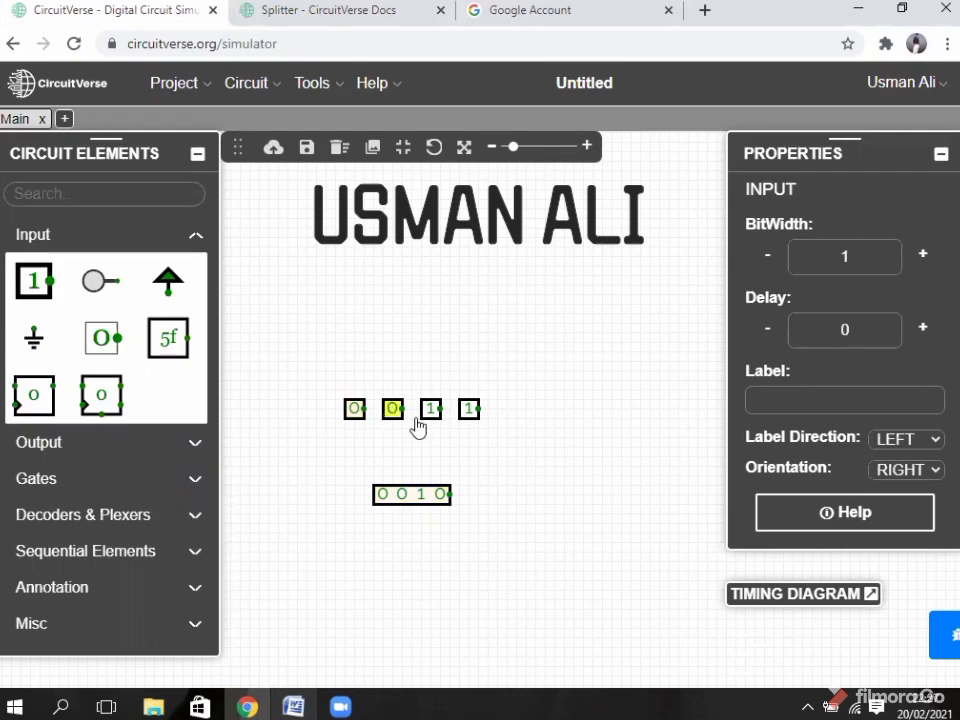
pyautogui.click(469, 410)
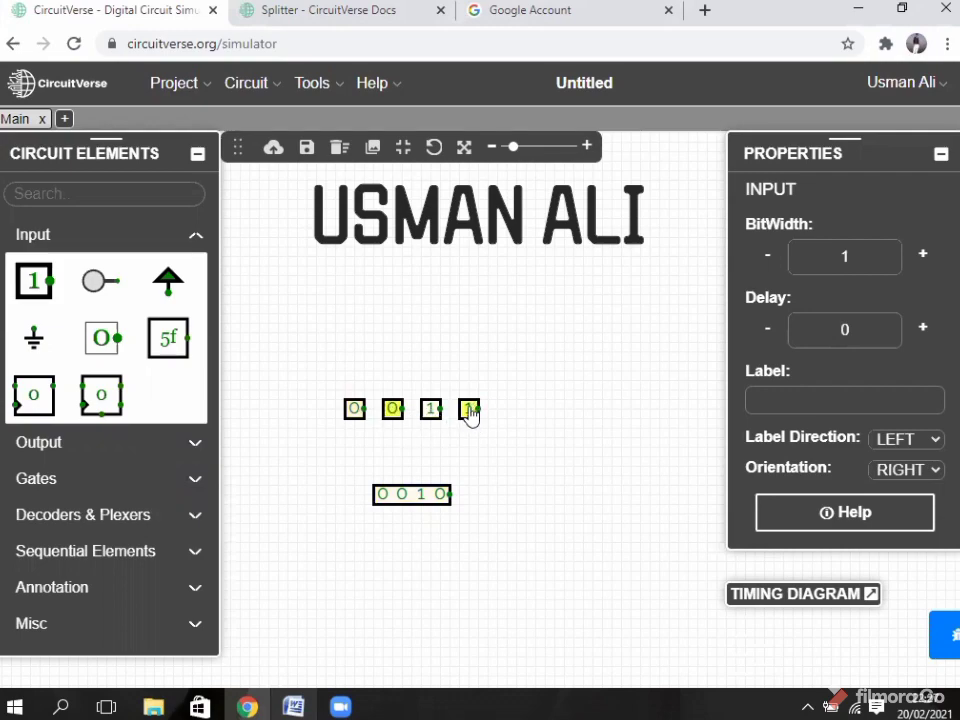
pyautogui.click(398, 492)
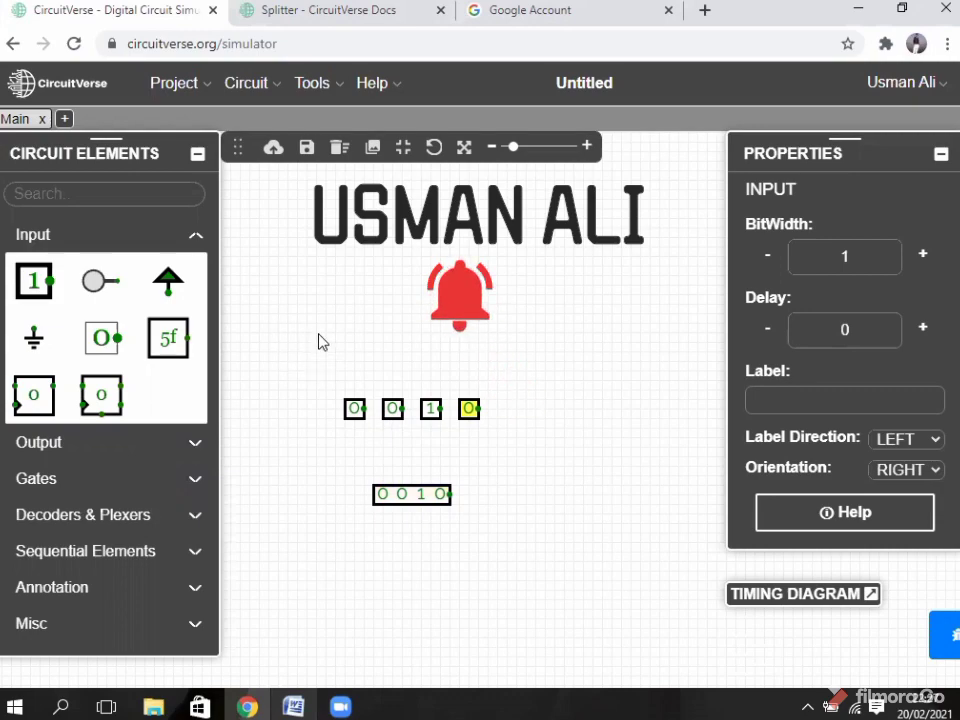
# Delete all five input elements from the canvas and collapse the Input category
pyautogui.moveTo(316, 333); pyautogui.dragTo(577, 584)
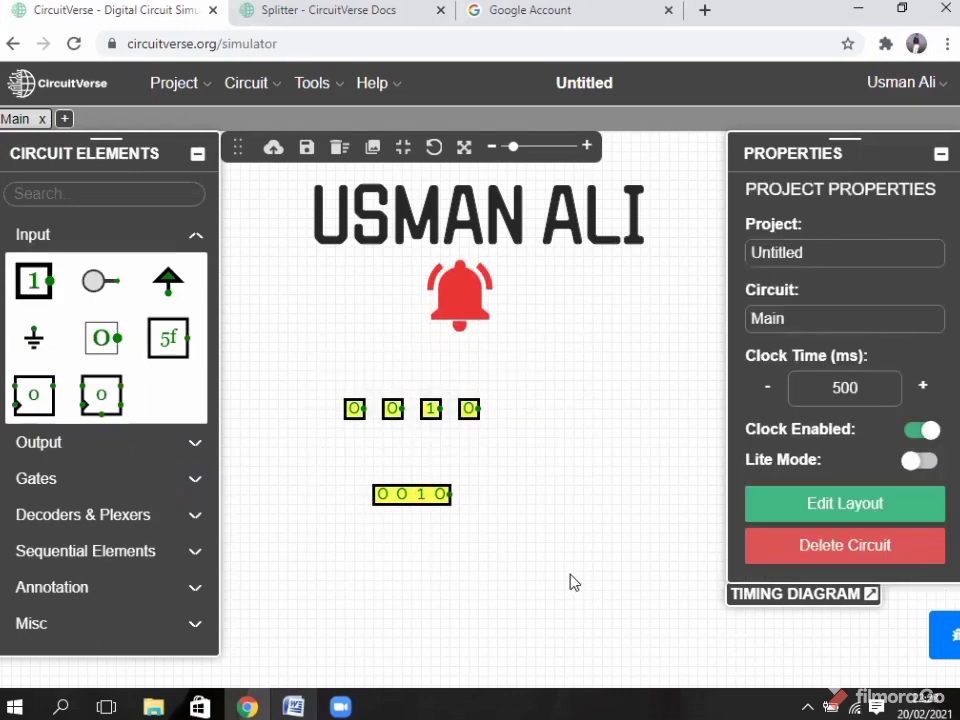
pyautogui.press('Delete')
pyautogui.click(128, 240)
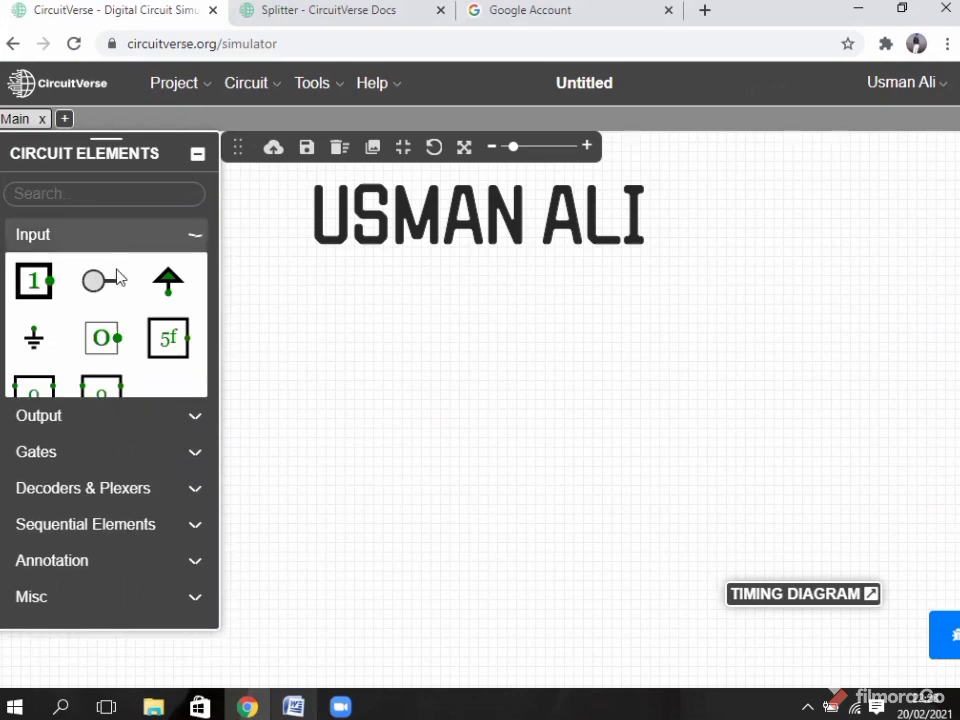
# Open the CircuitVerse user manual, search it for "splitter", and open the Splitter guide
pyautogui.moveTo(311, 90)
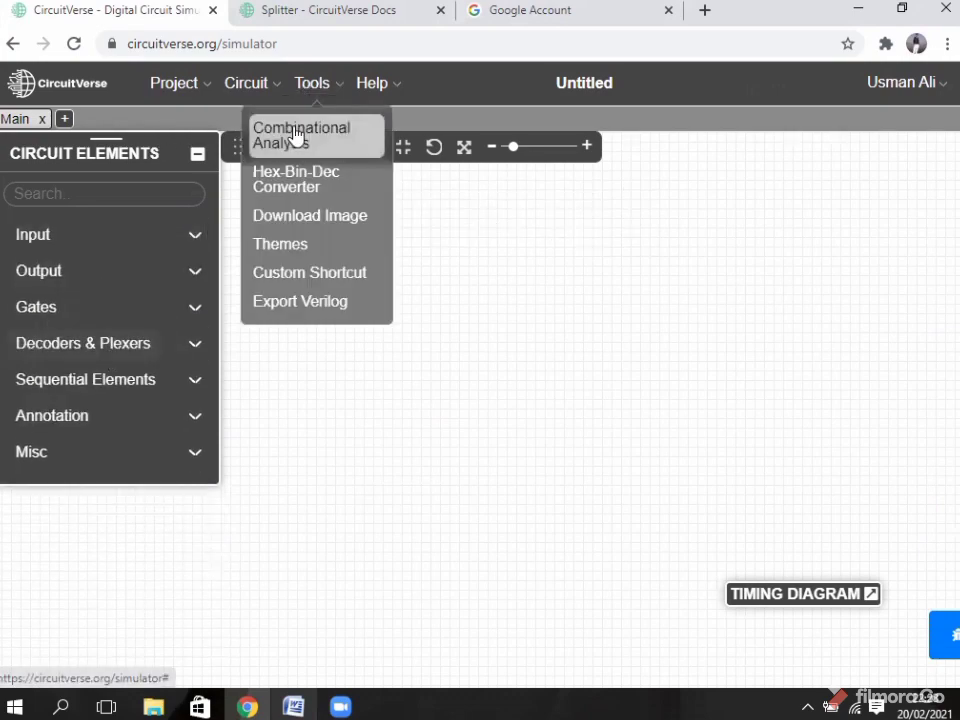
pyautogui.moveTo(360, 86)
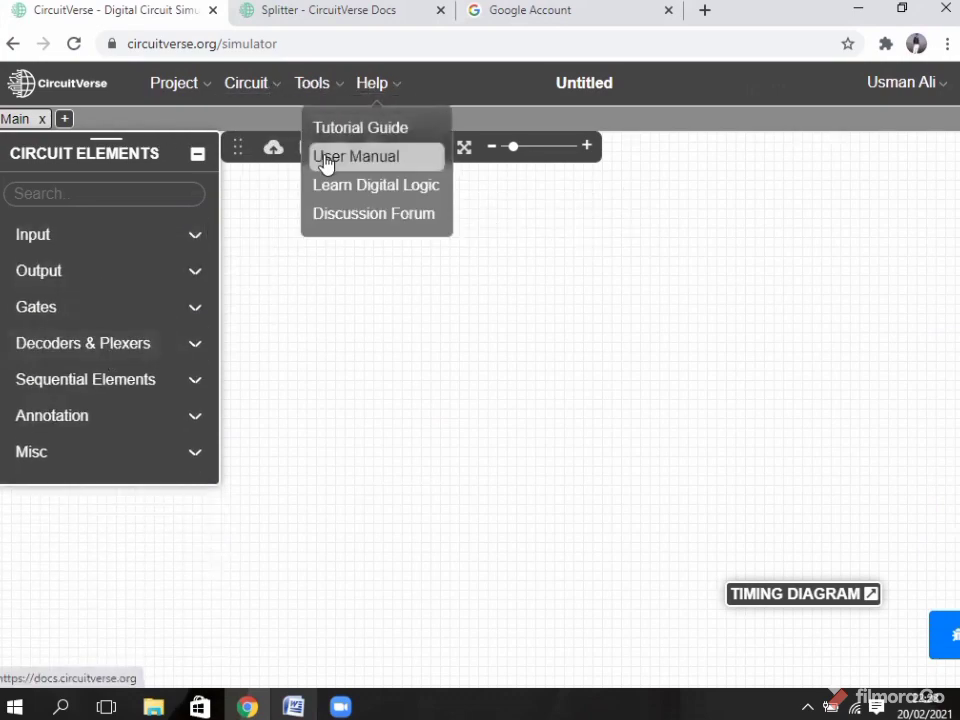
pyautogui.click(326, 160)
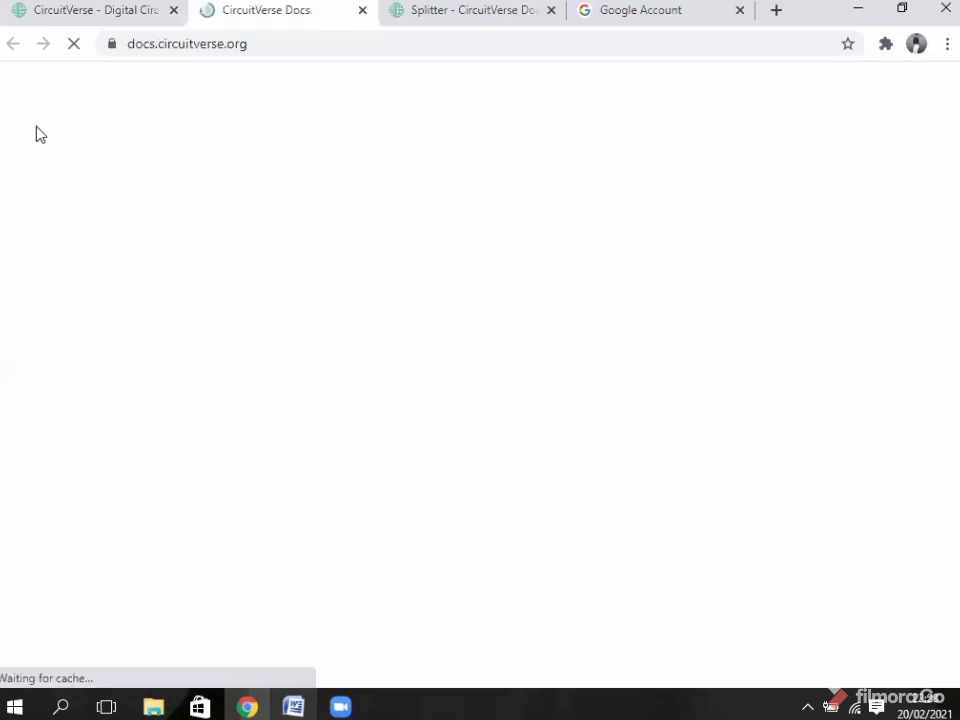
pyautogui.click(94, 118)
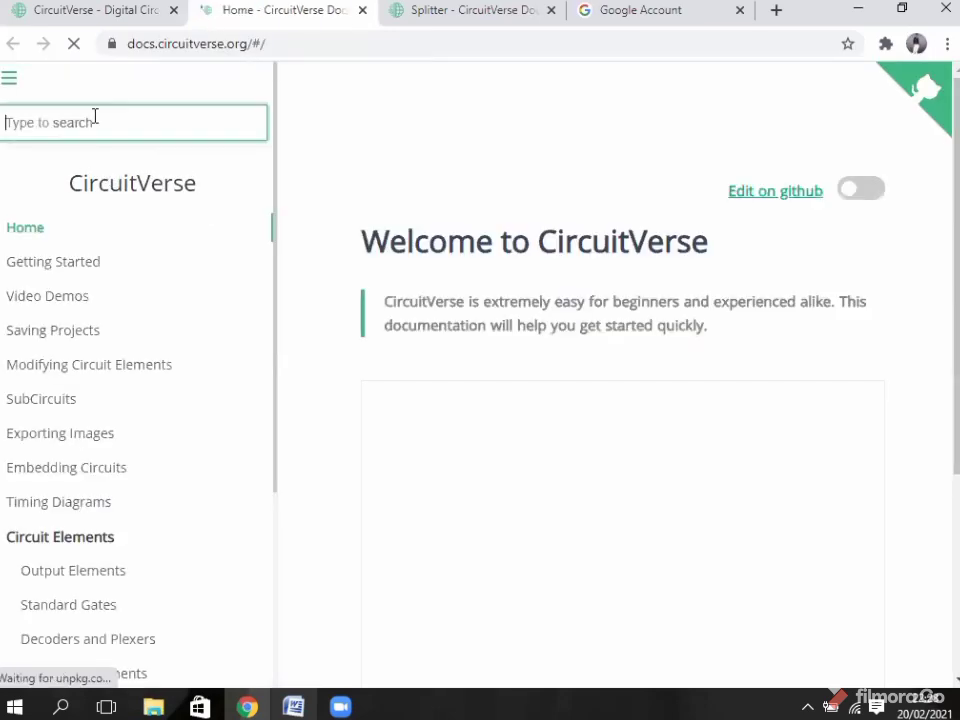
pyautogui.write('sp')
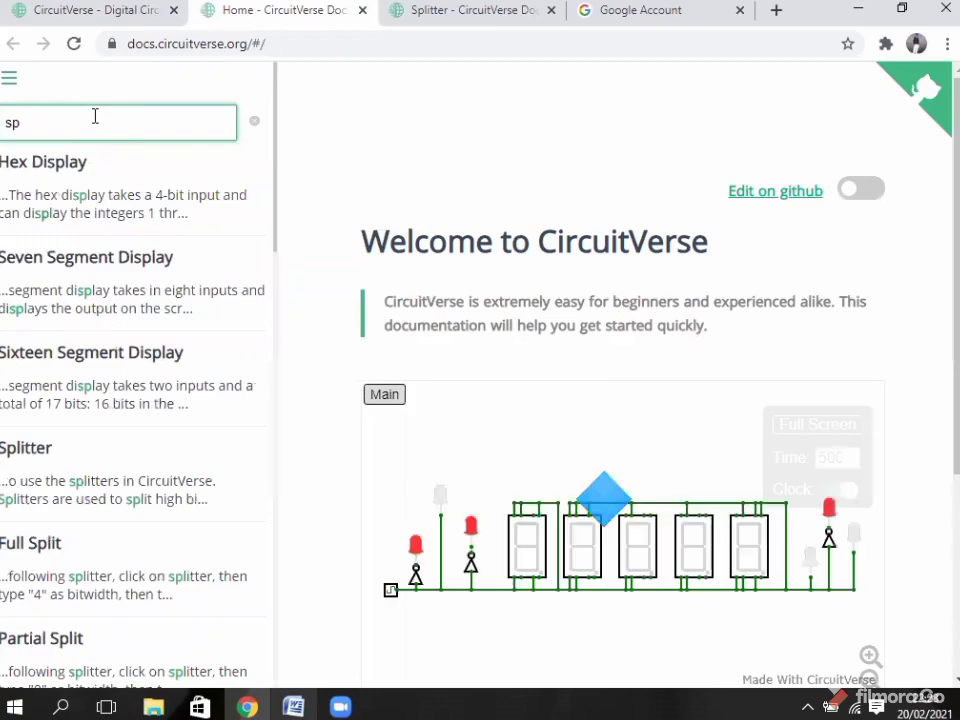
pyautogui.write('litter')
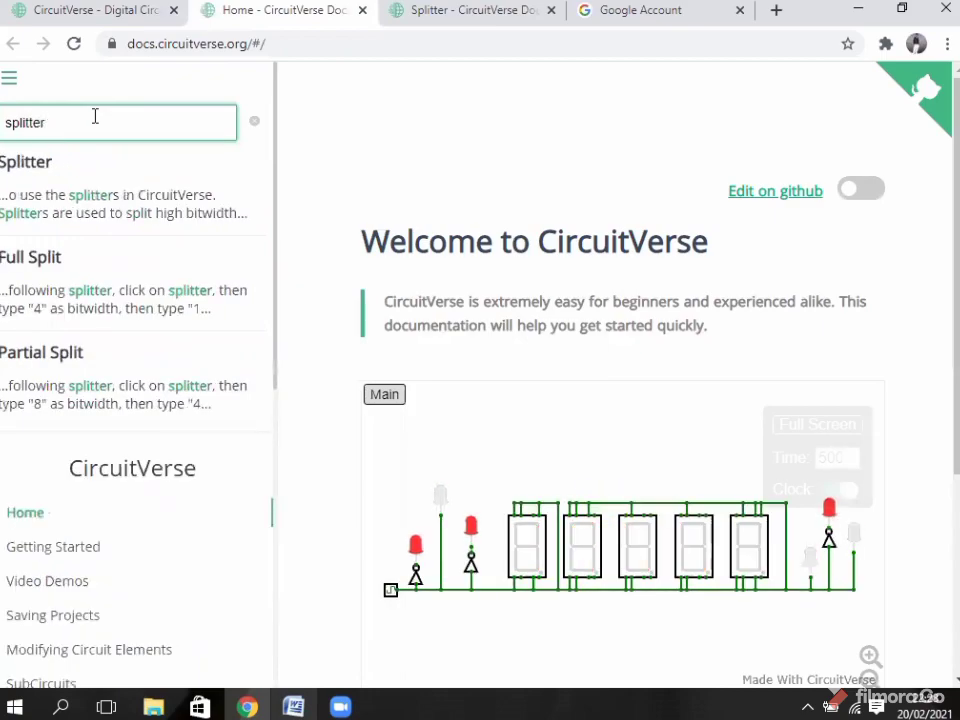
pyautogui.click(76, 178)
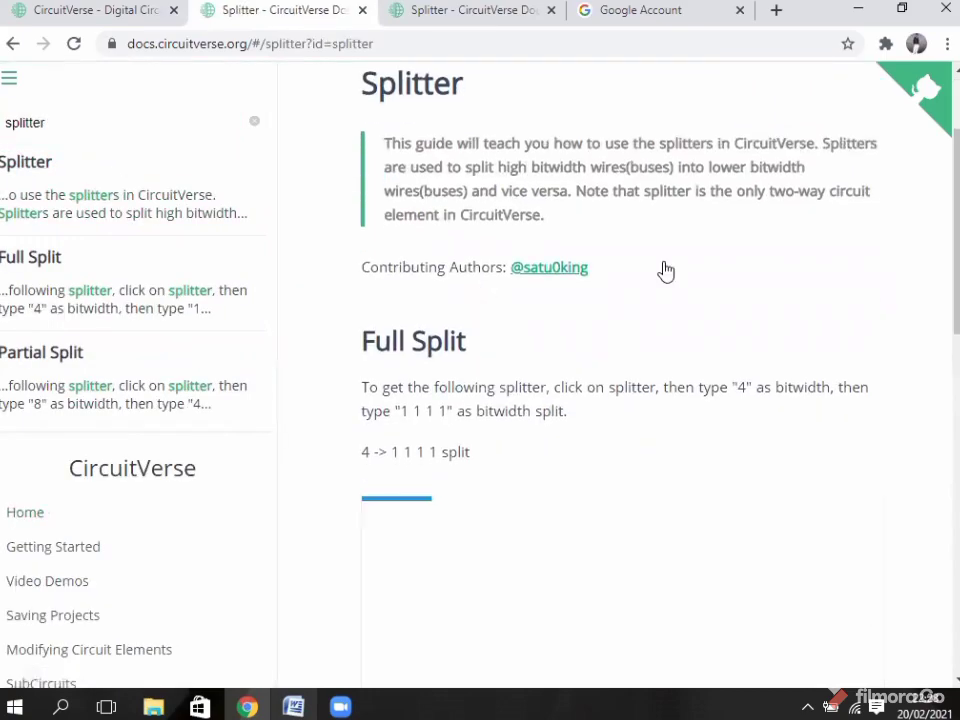
# Read the Full Split and Partial Split sections of the guide, including the example splitter circuits
pyautogui.scroll(-1, 936, 195)
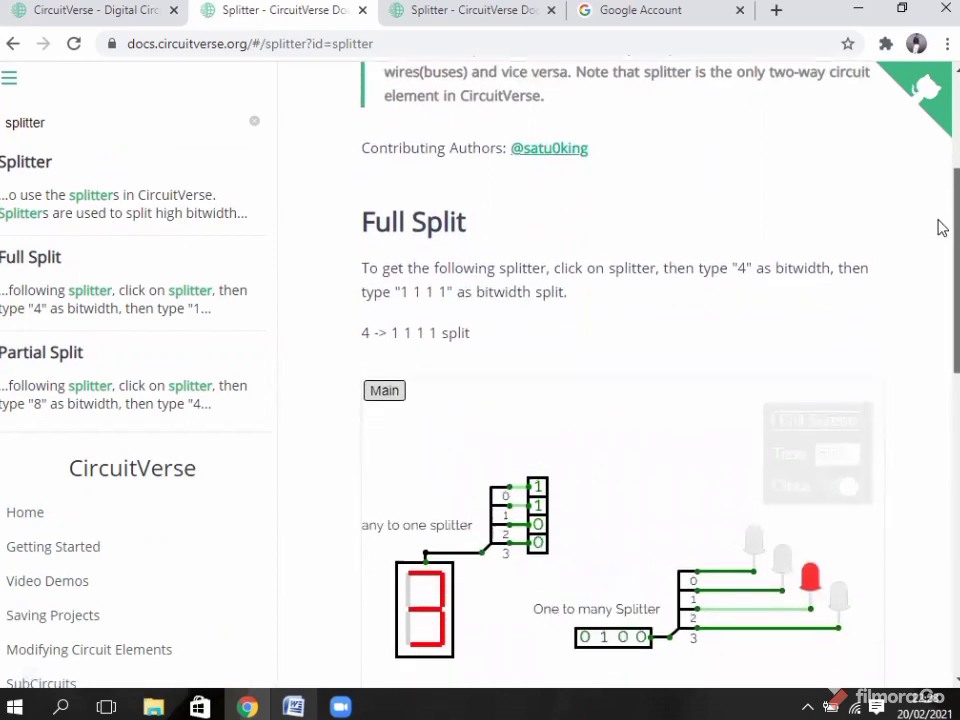
pyautogui.scroll(-1, 940, 235)
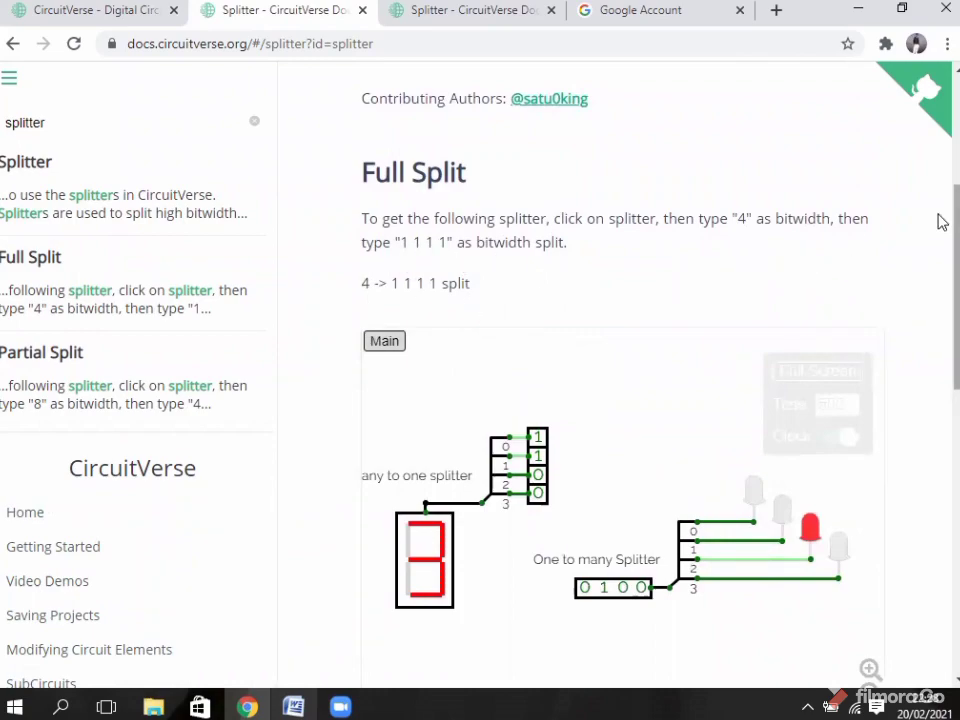
pyautogui.moveTo(940, 232); pyautogui.dragTo(940, 283)
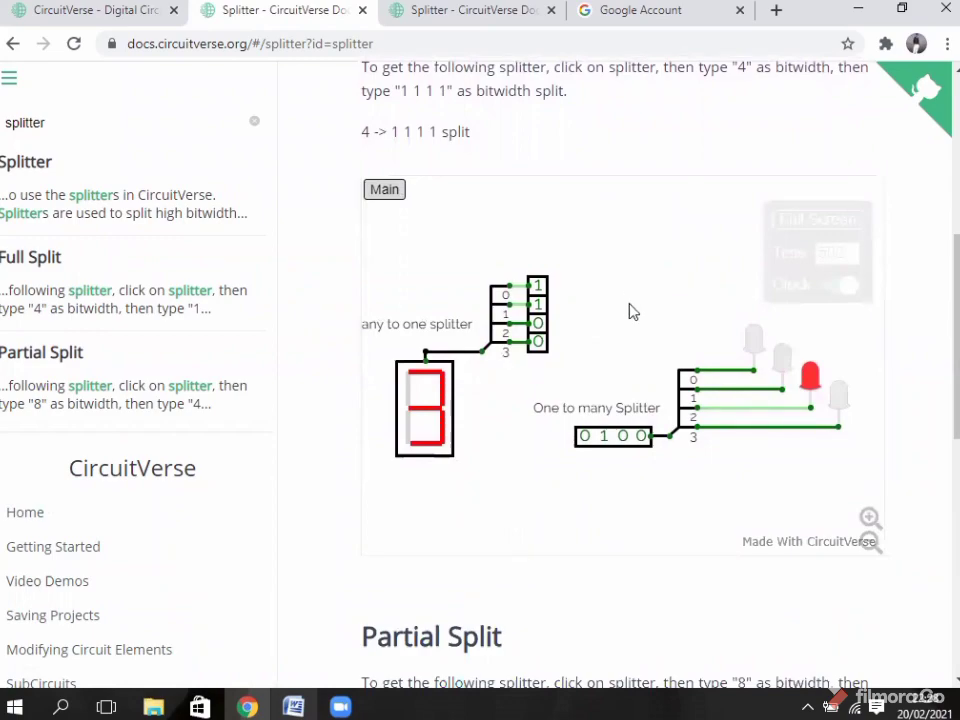
pyautogui.moveTo(939, 270); pyautogui.dragTo(940, 357)
# Return to the simulator and add a Splitter with bit width 4 and bit width split 1 1 1 1
pyautogui.click(90, 10)
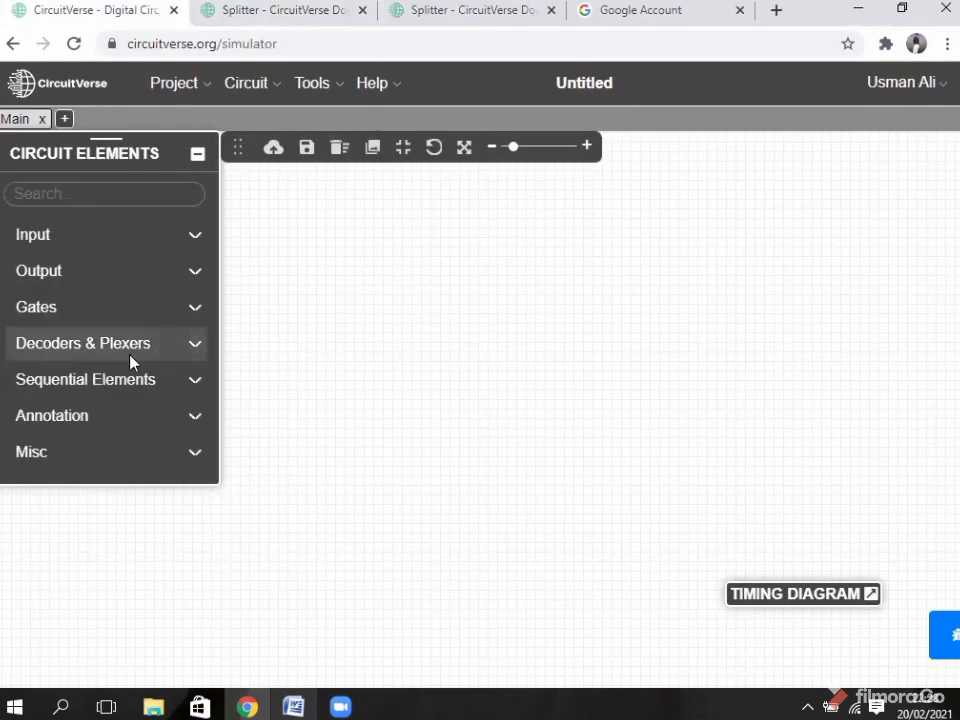
pyautogui.click(112, 460)
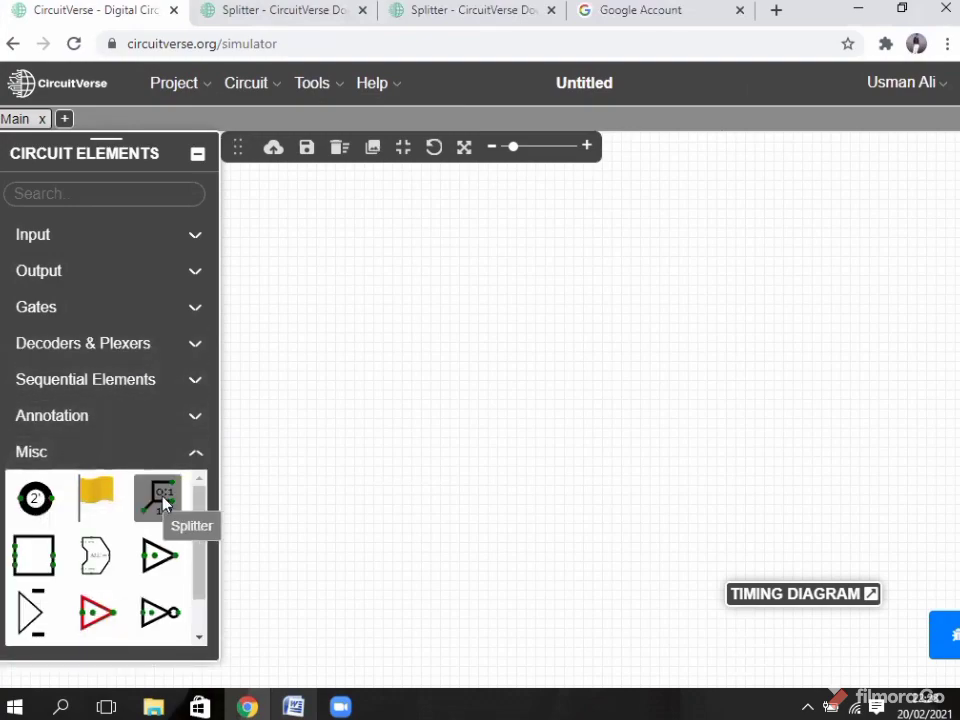
pyautogui.click(155, 500)
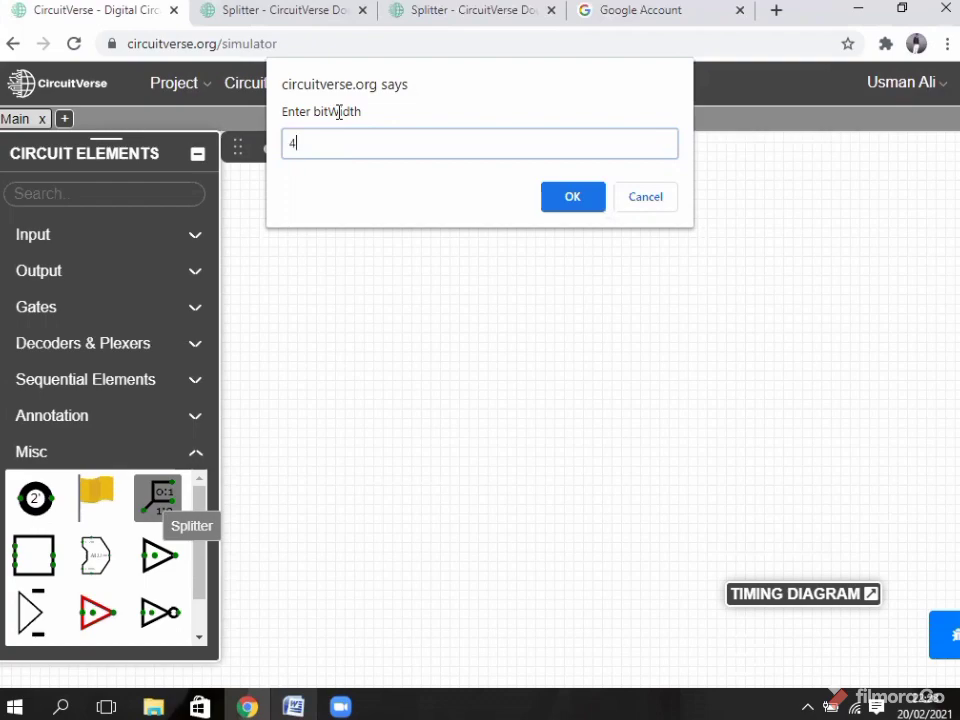
pyautogui.press('Return')
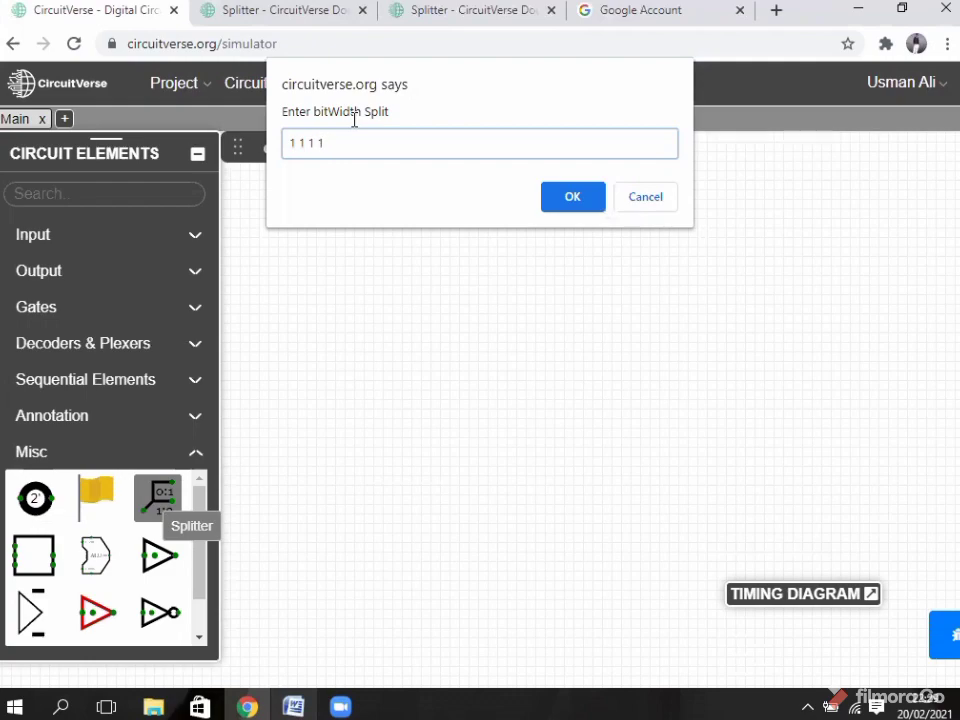
pyautogui.click(589, 206)
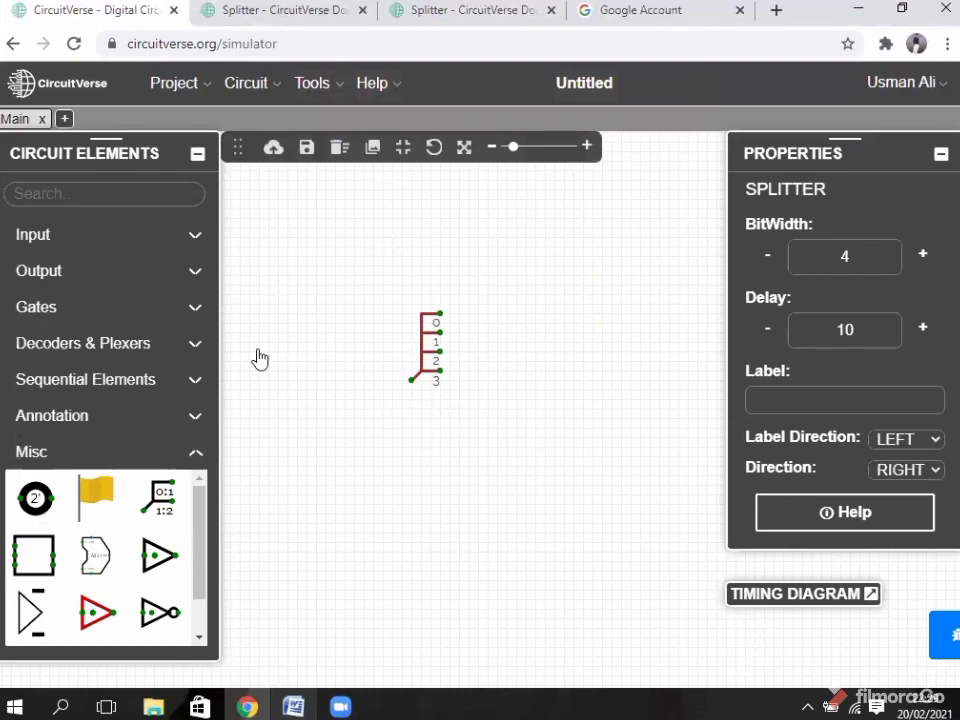
# Add an upward-facing Input with bit width 4 below the splitter and wire it to the splitter's input node
pyautogui.click(82, 238)
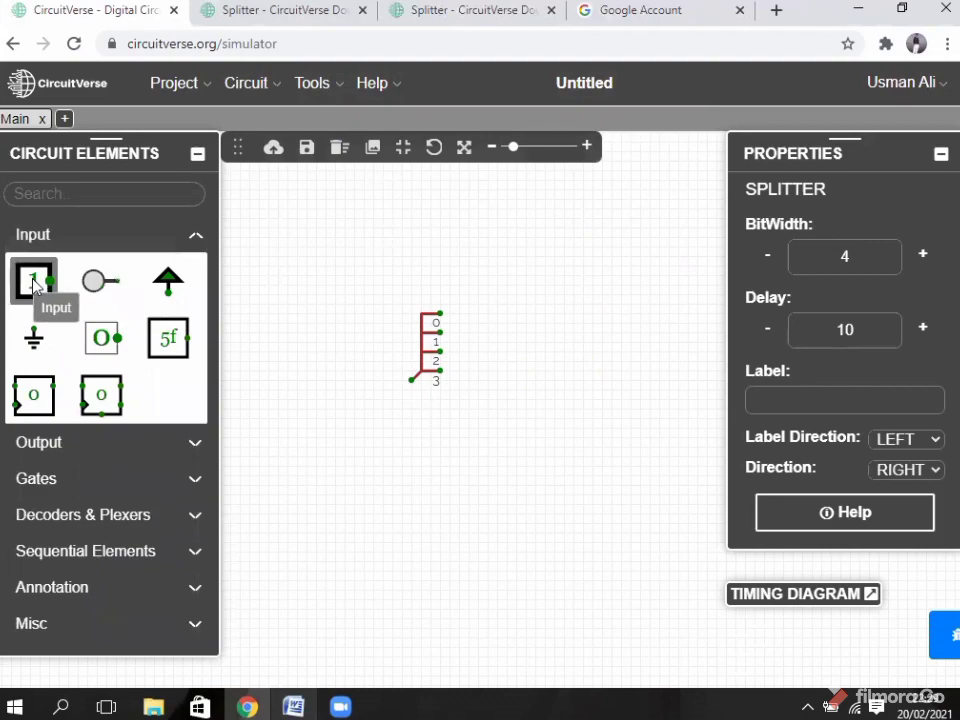
pyautogui.moveTo(36, 280); pyautogui.dragTo(416, 422)
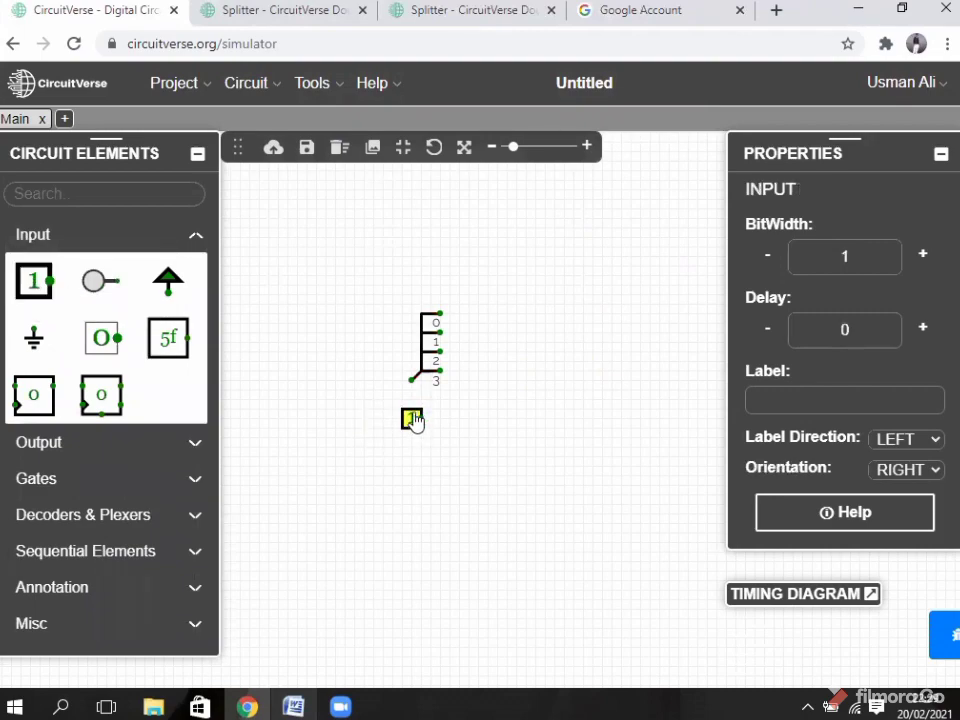
pyautogui.press('Up')
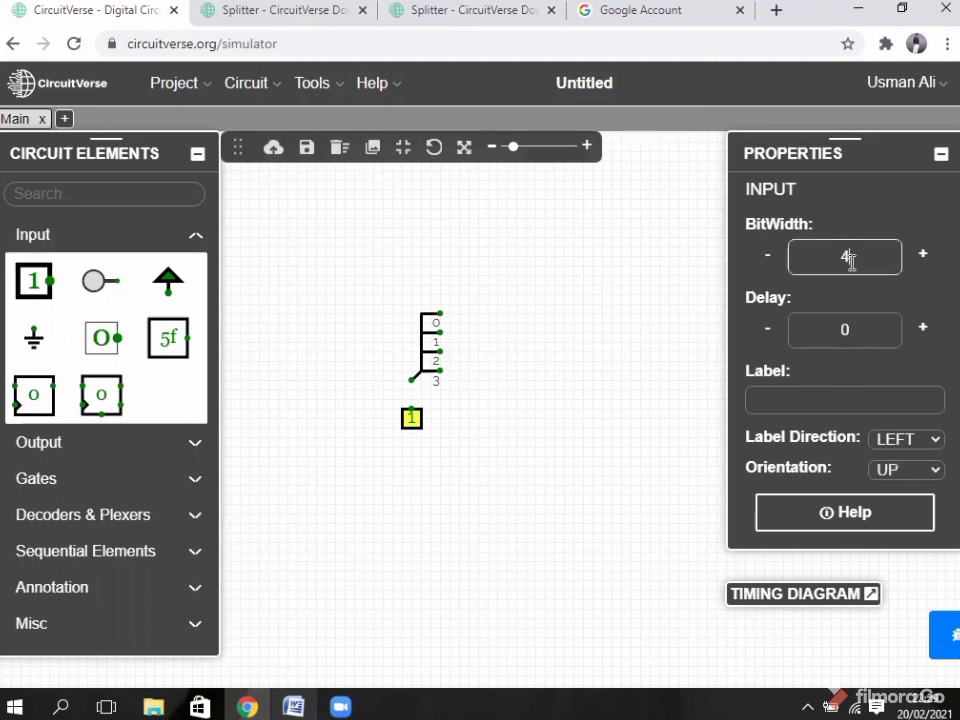
pyautogui.moveTo(412, 409); pyautogui.dragTo(411, 380)
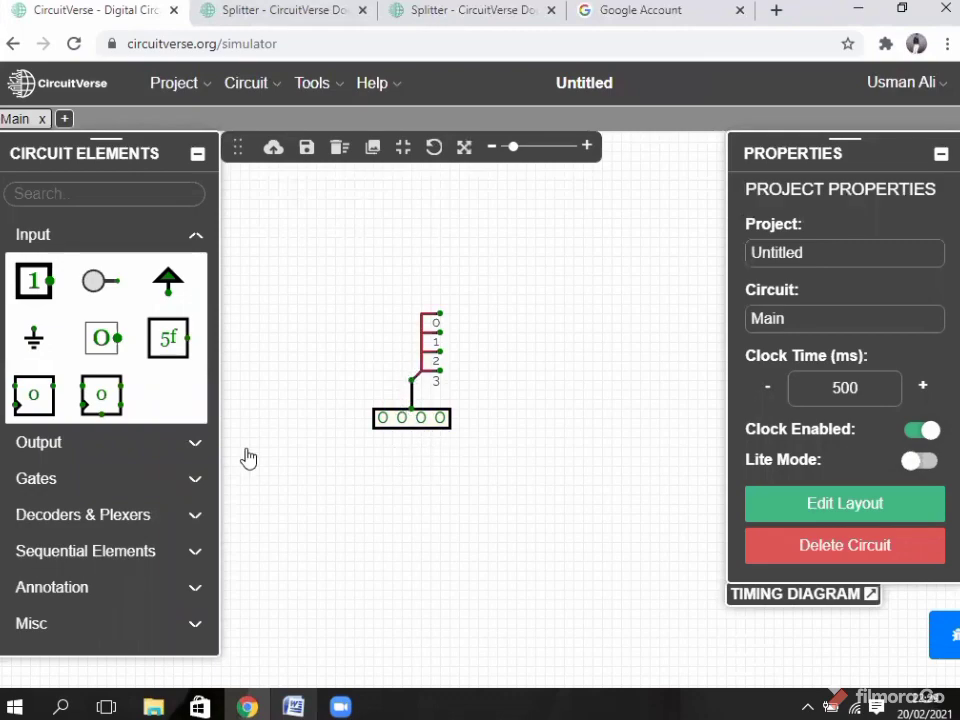
# Place four 1-bit Output elements in a vertical column, each level with one of the splitter's four output nodes
pyautogui.click(71, 452)
pyautogui.click(31, 330)
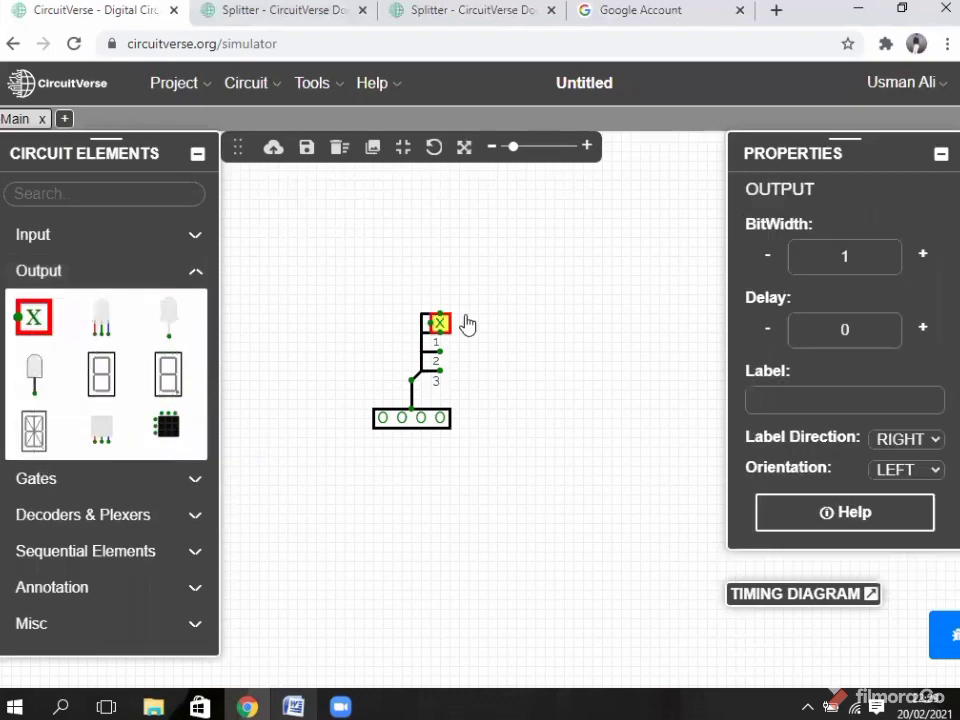
pyautogui.click(515, 316)
pyautogui.click(27, 336)
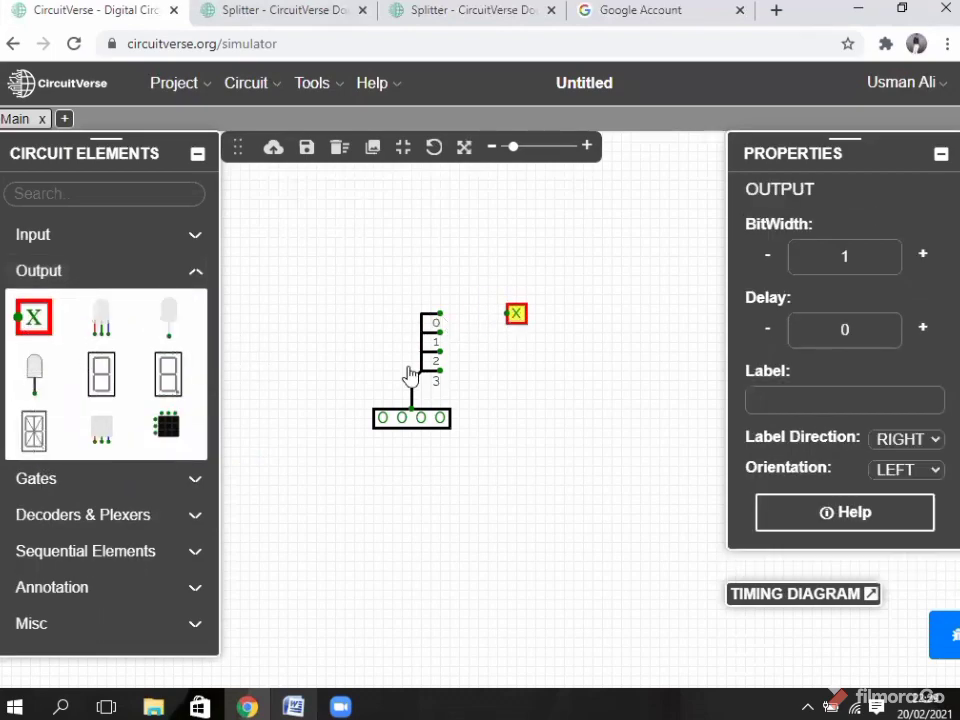
pyautogui.click(516, 334)
pyautogui.click(50, 338)
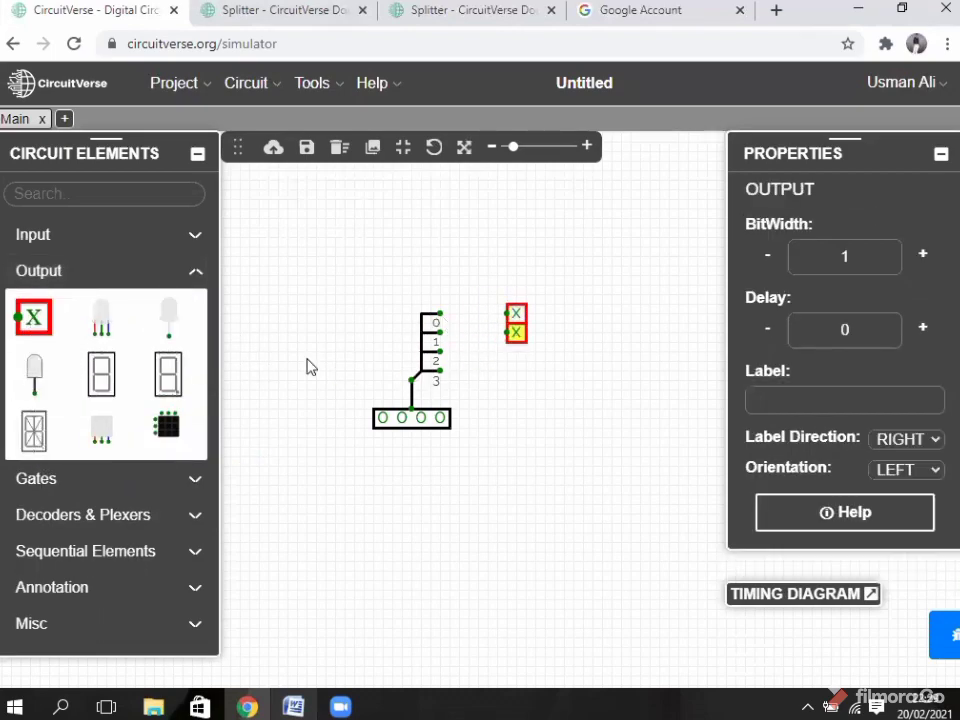
pyautogui.click(516, 354)
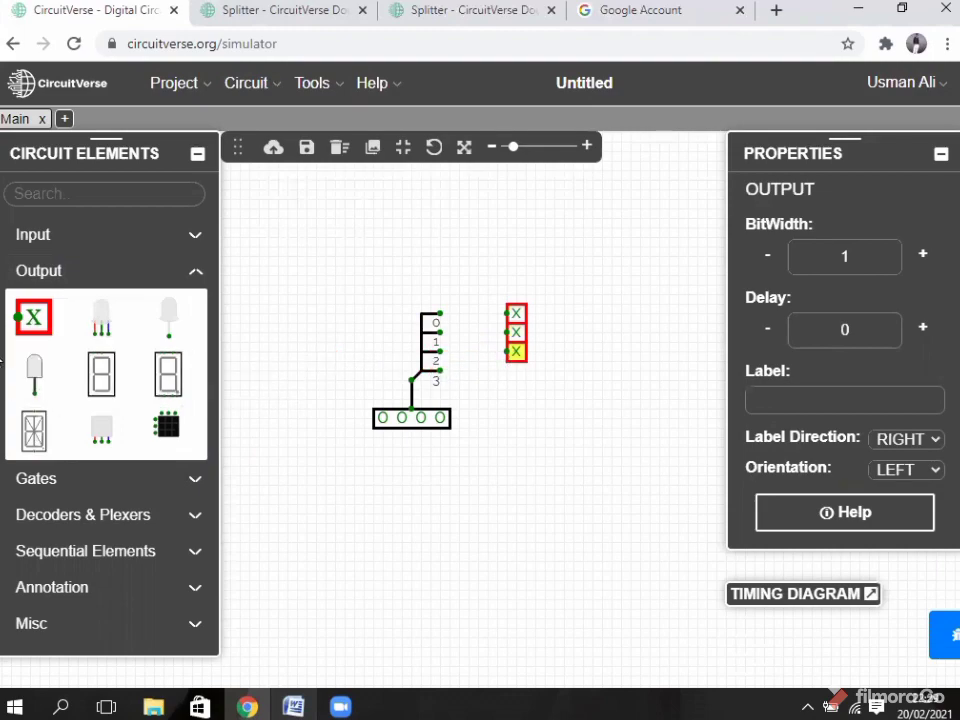
pyautogui.click(30, 318)
pyautogui.click(516, 373)
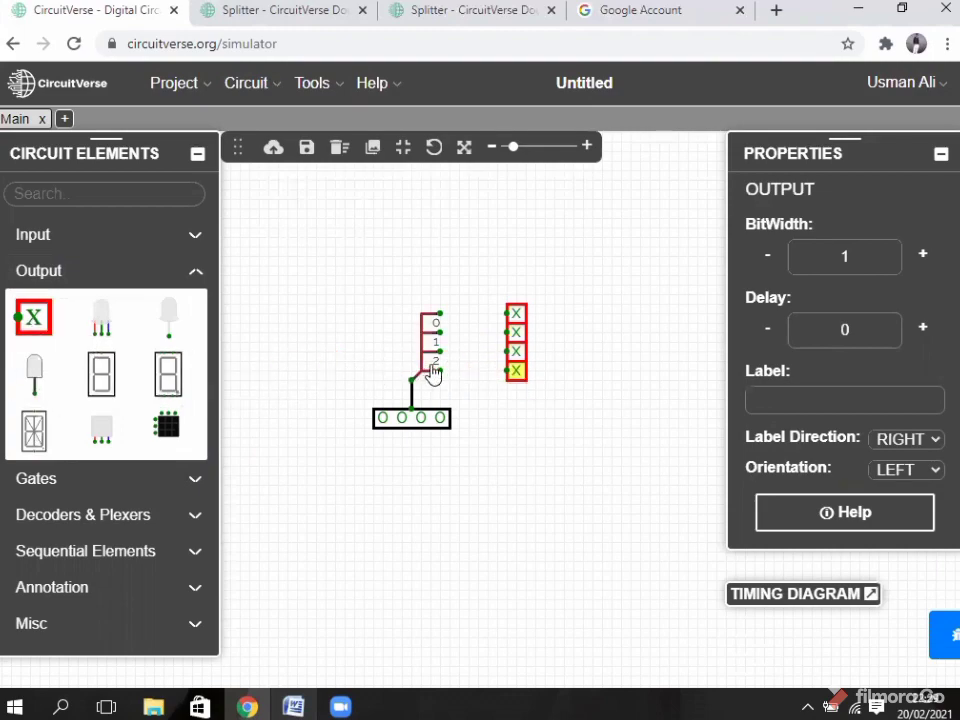
# Wire each of the splitter's four output nodes to the Output element on the same level
pyautogui.moveTo(440, 371); pyautogui.dragTo(508, 371)
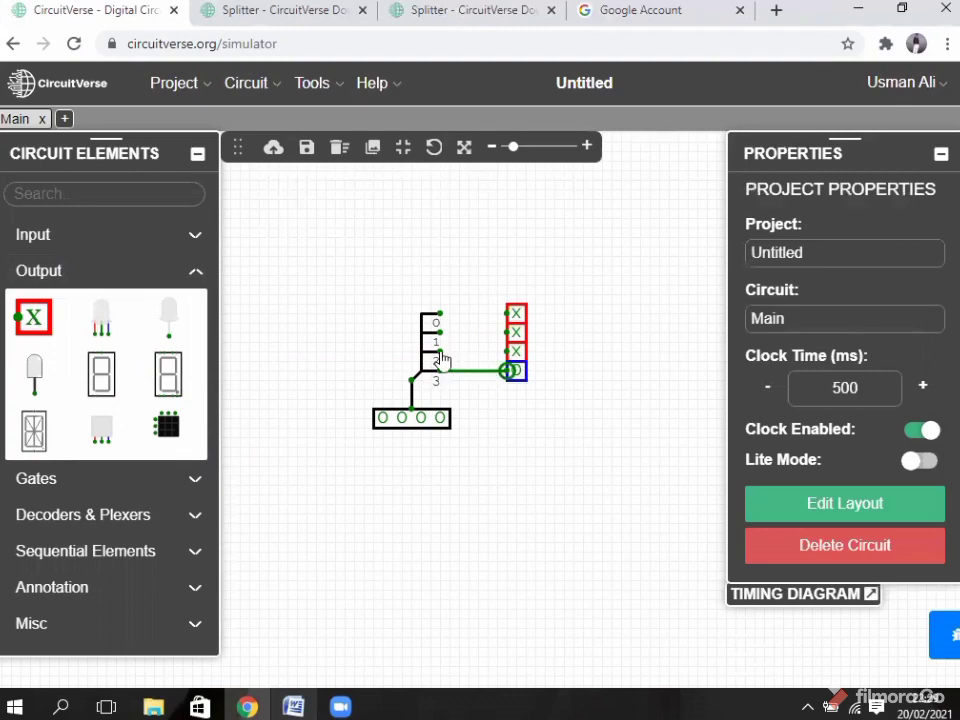
pyautogui.moveTo(440, 351); pyautogui.dragTo(513, 355)
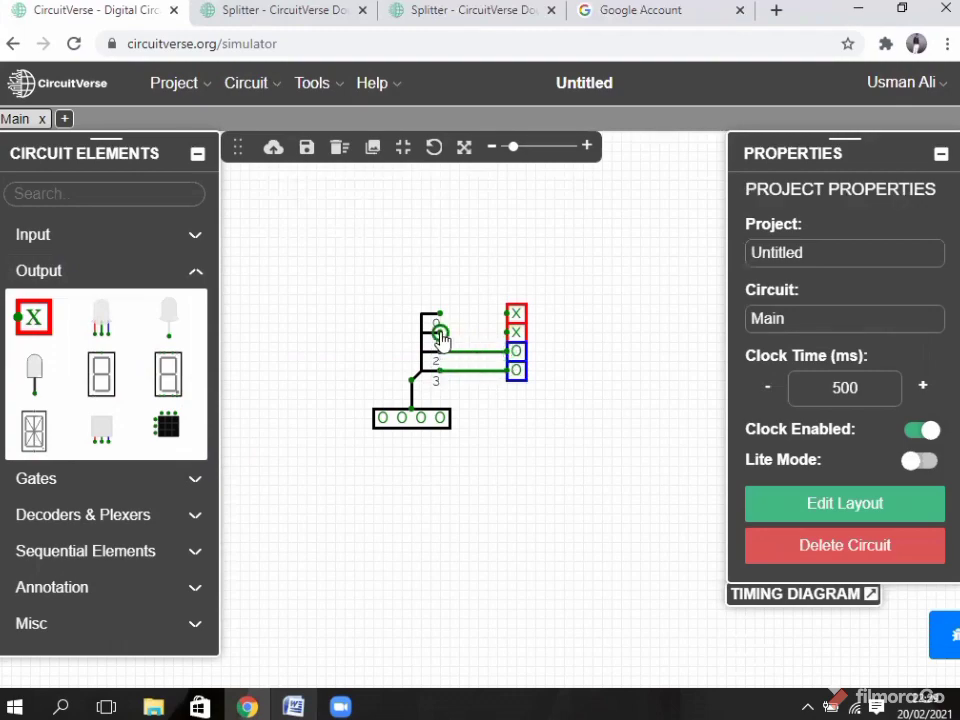
pyautogui.moveTo(439, 332); pyautogui.dragTo(507, 332)
pyautogui.moveTo(439, 313); pyautogui.dragTo(507, 313)
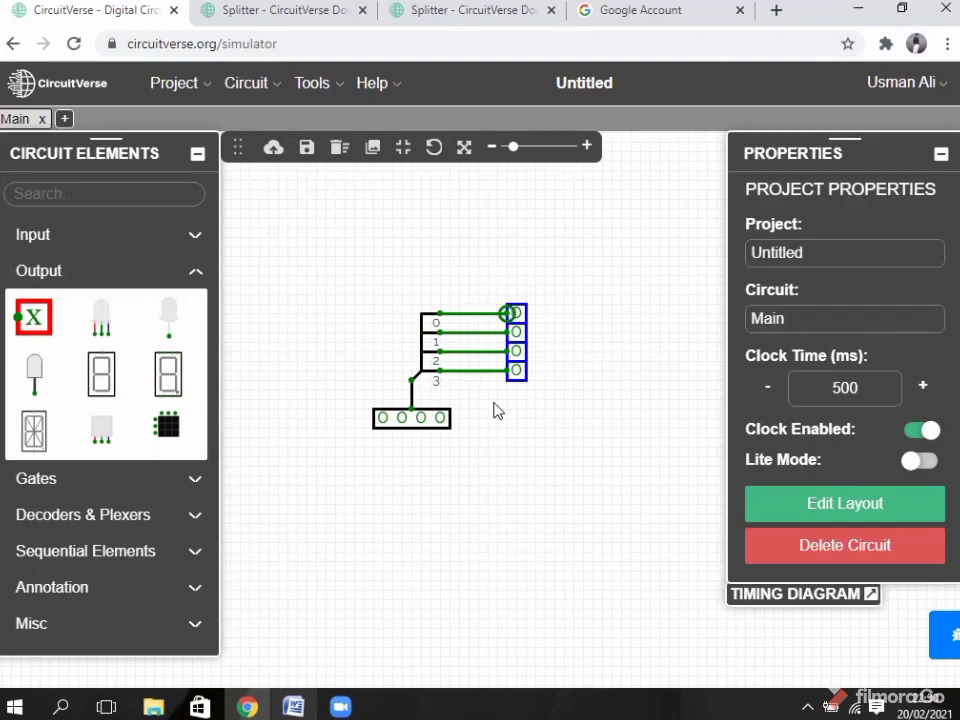
# Set the 4-bit input to 0110 and move the Output elements to staggered distances from the splitter
pyautogui.click(405, 420)
pyautogui.click(422, 420)
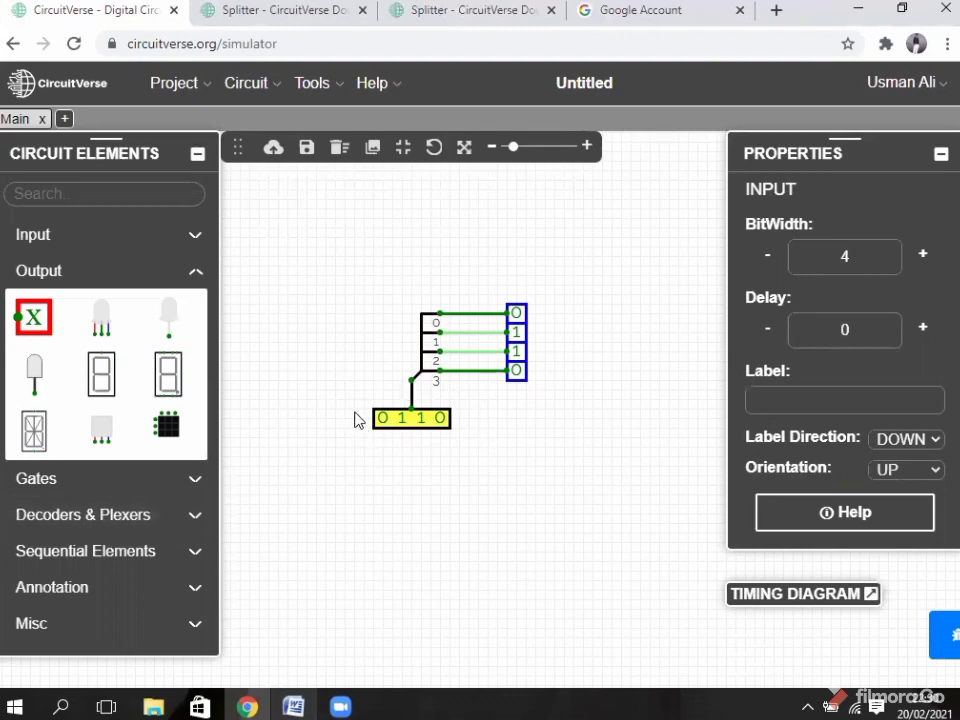
pyautogui.moveTo(516, 313); pyautogui.dragTo(601, 332)
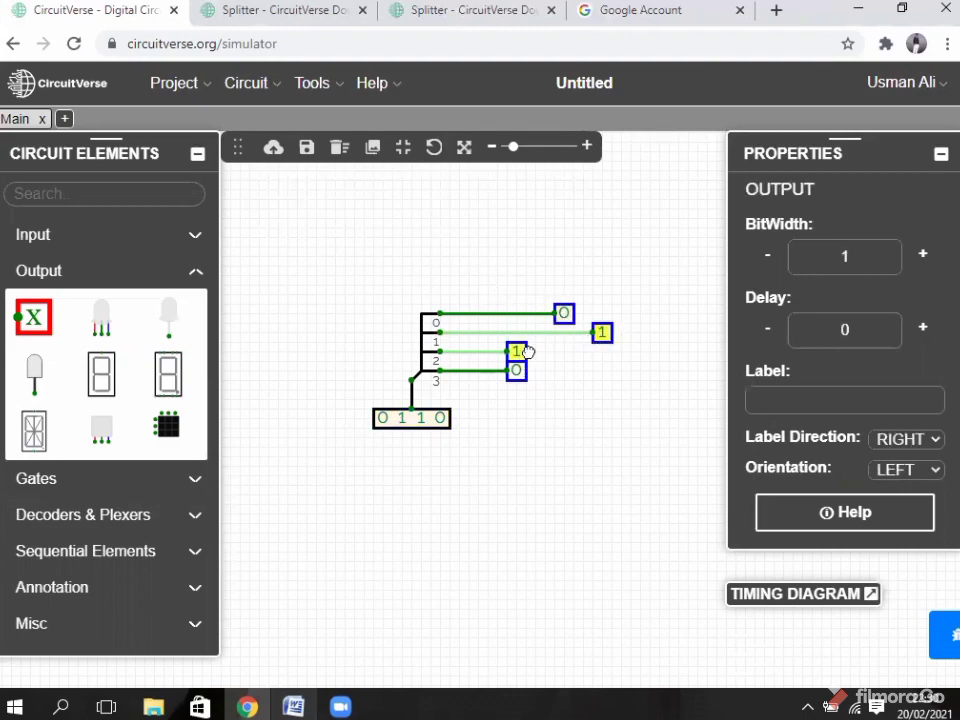
pyautogui.moveTo(518, 351); pyautogui.dragTo(633, 352)
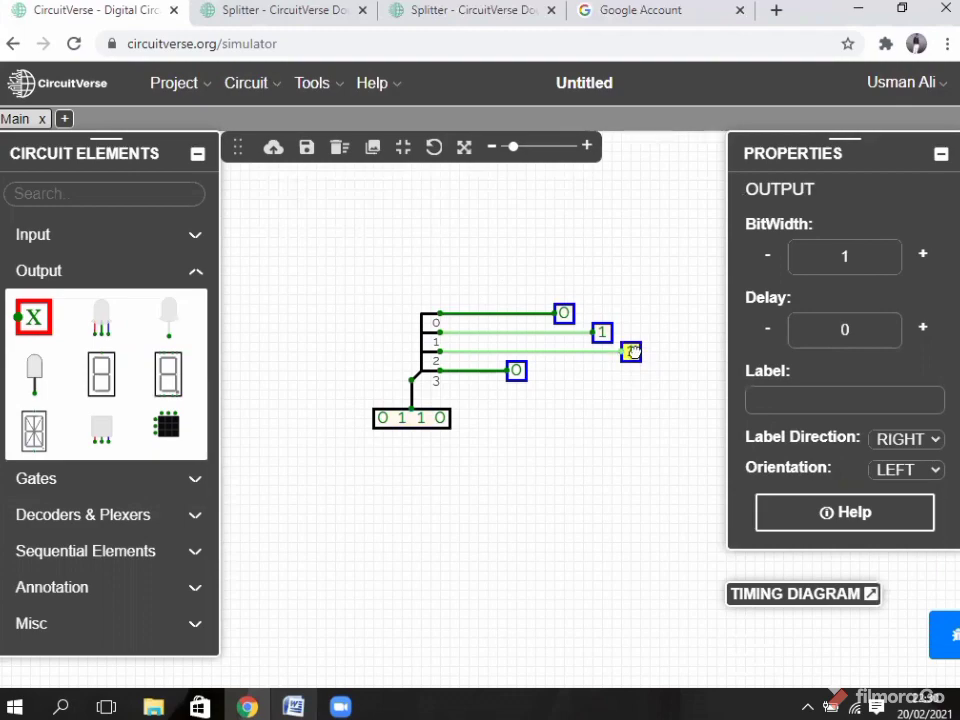
pyautogui.moveTo(536, 371); pyautogui.dragTo(548, 371)
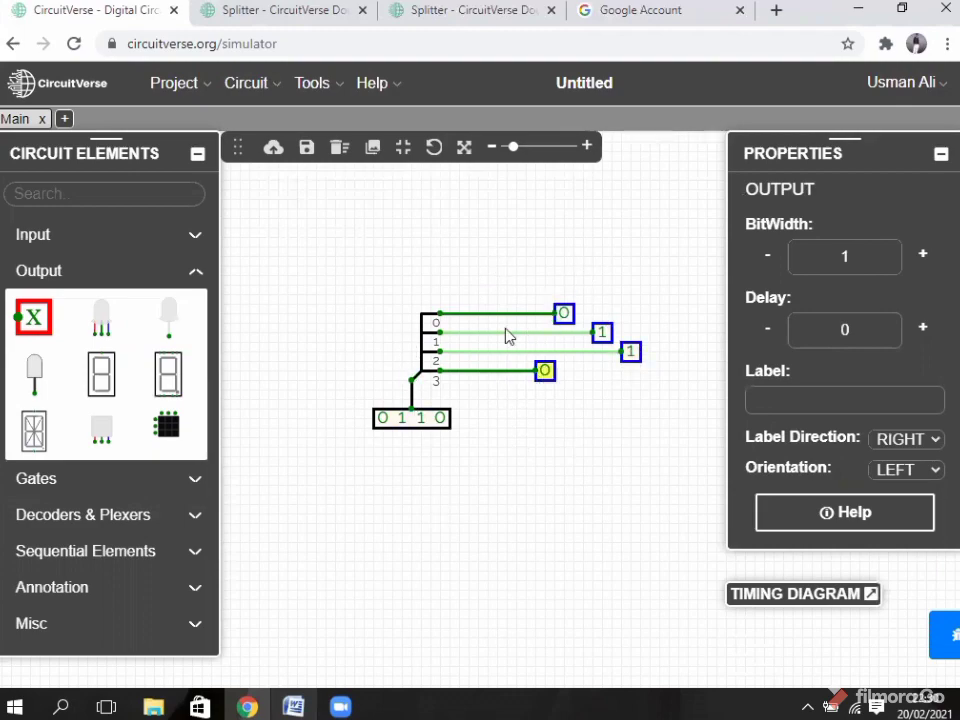
# Replace the whole circuit with a 4-bit Splitter divided into bits 0:1 and 2:3, and draw a wire out from each output node
pyautogui.hotkey('ctrl', 'a')
pyautogui.press('Delete')
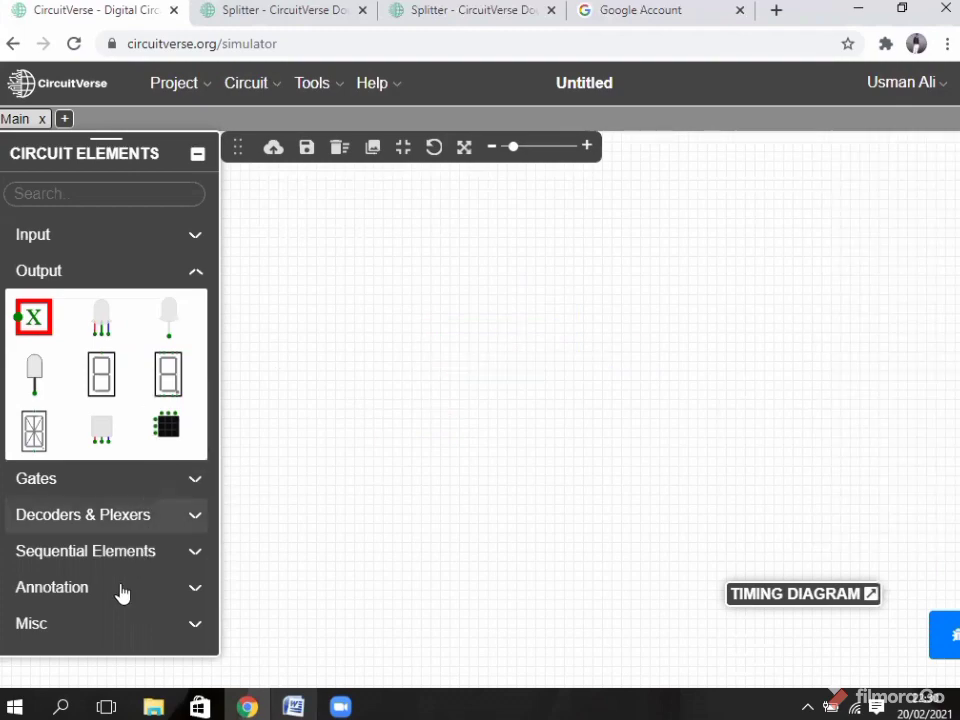
pyautogui.click(146, 624)
pyautogui.click(163, 500)
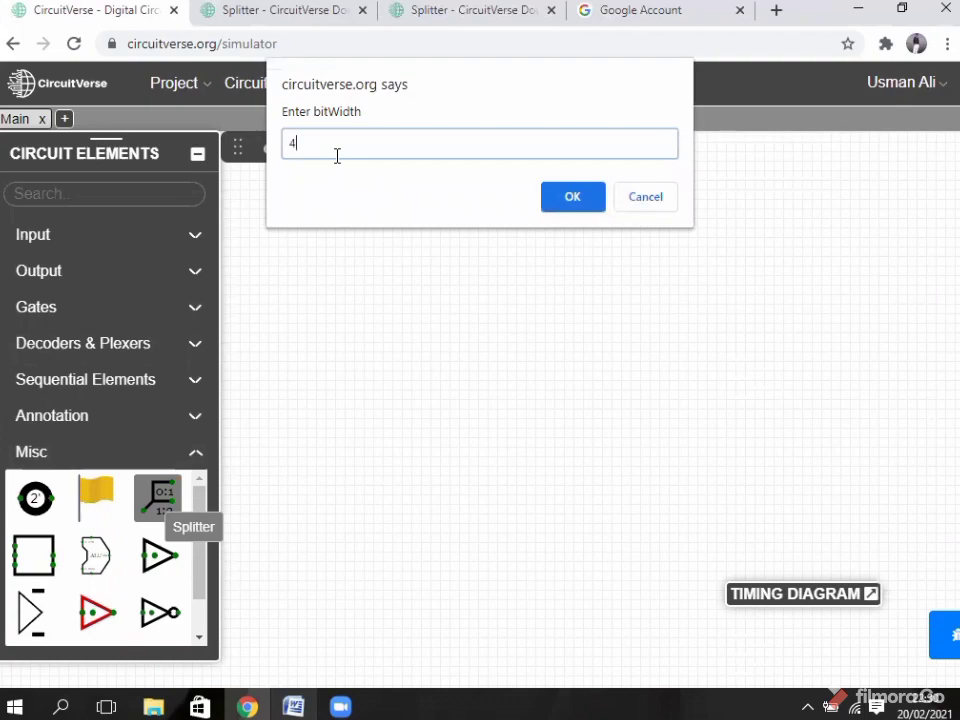
pyautogui.press('Return')
pyautogui.click(600, 213)
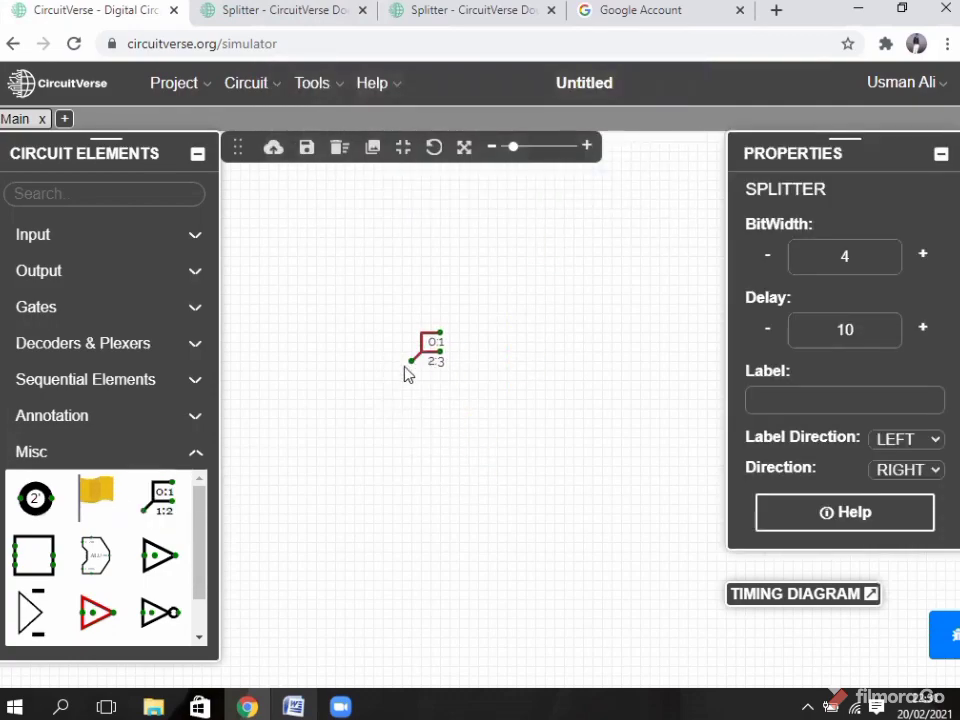
pyautogui.moveTo(440, 337); pyautogui.dragTo(516, 333)
pyautogui.moveTo(440, 352); pyautogui.dragTo(564, 360)
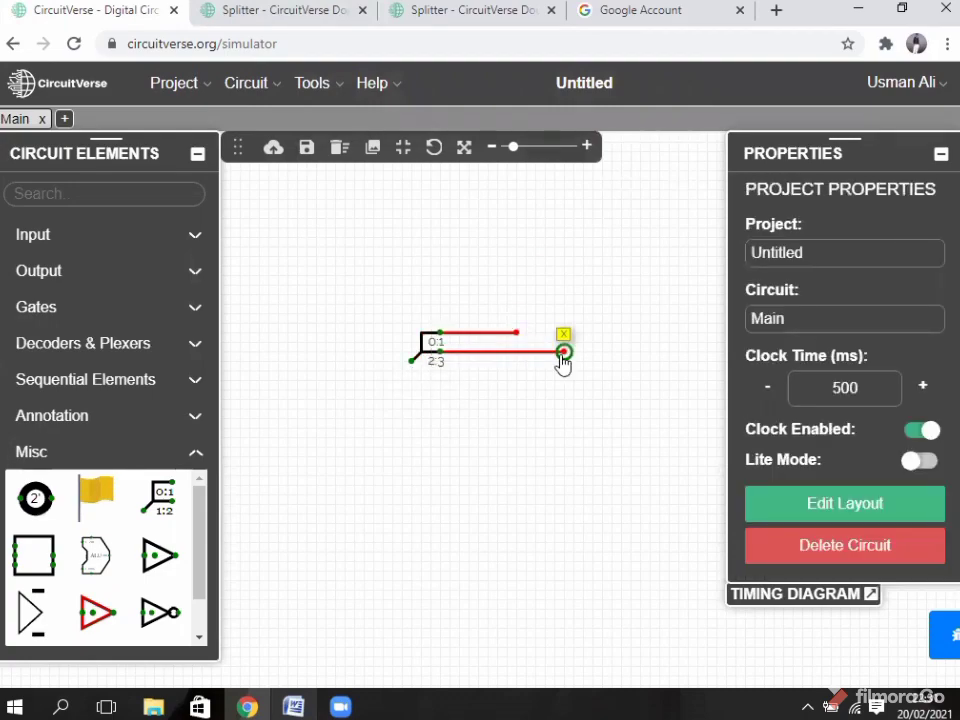
# Add an upward-facing Input below the splitter, wire it to the splitter's input node, and set its bit width to 4
pyautogui.click(56, 238)
pyautogui.click(52, 298)
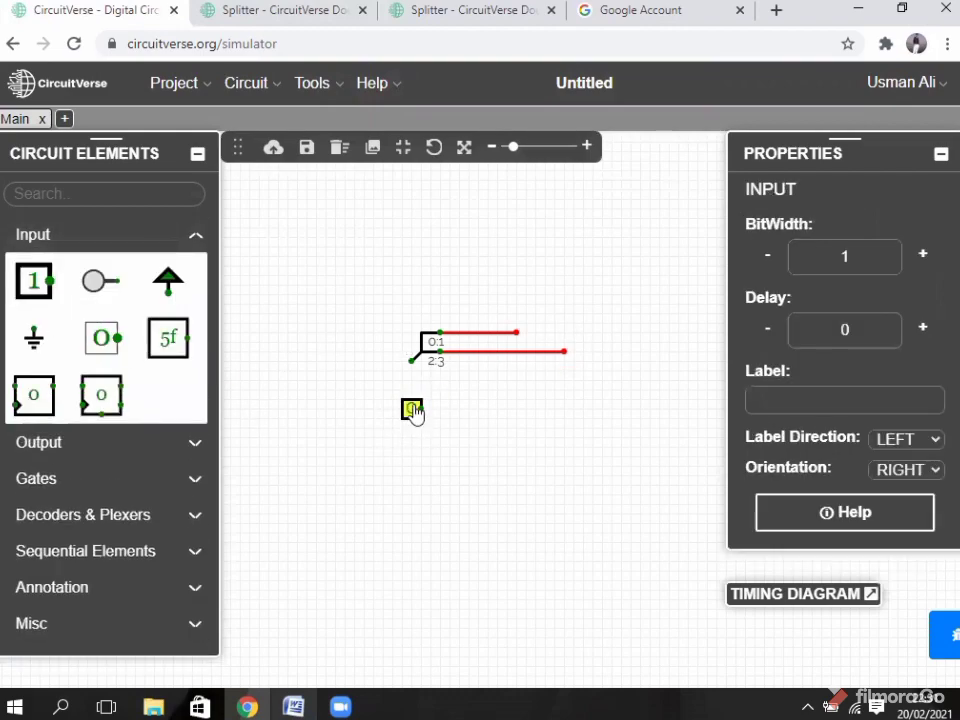
pyautogui.press('Up')
pyautogui.moveTo(411, 400); pyautogui.dragTo(411, 361)
pyautogui.click(413, 409)
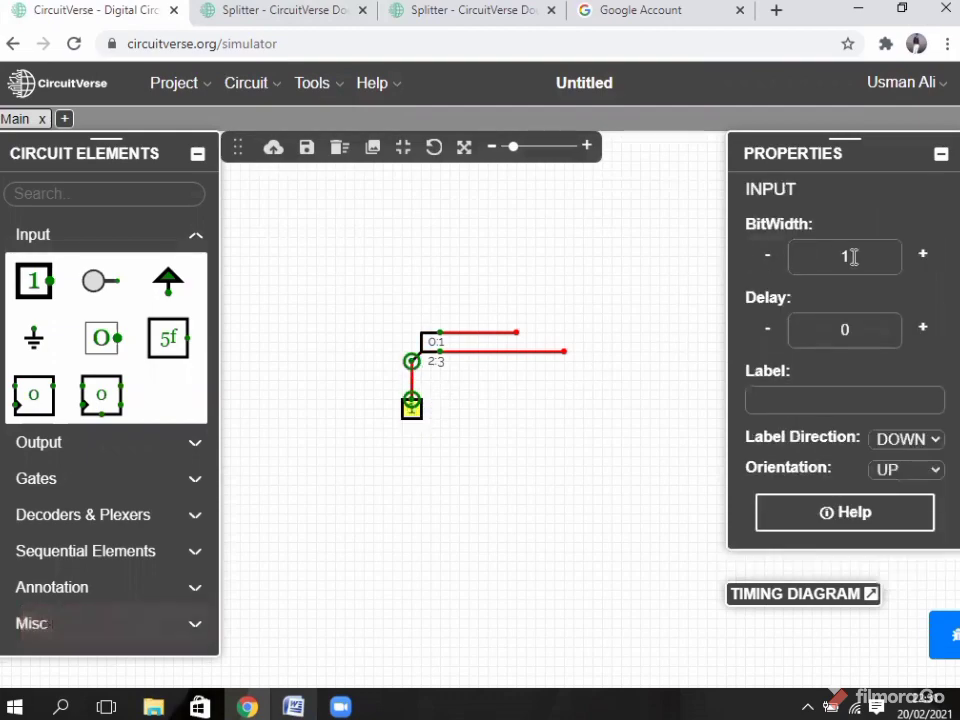
pyautogui.moveTo(846, 257); pyautogui.dragTo(821, 262)
pyautogui.press('BackSpace')
pyautogui.write('4')
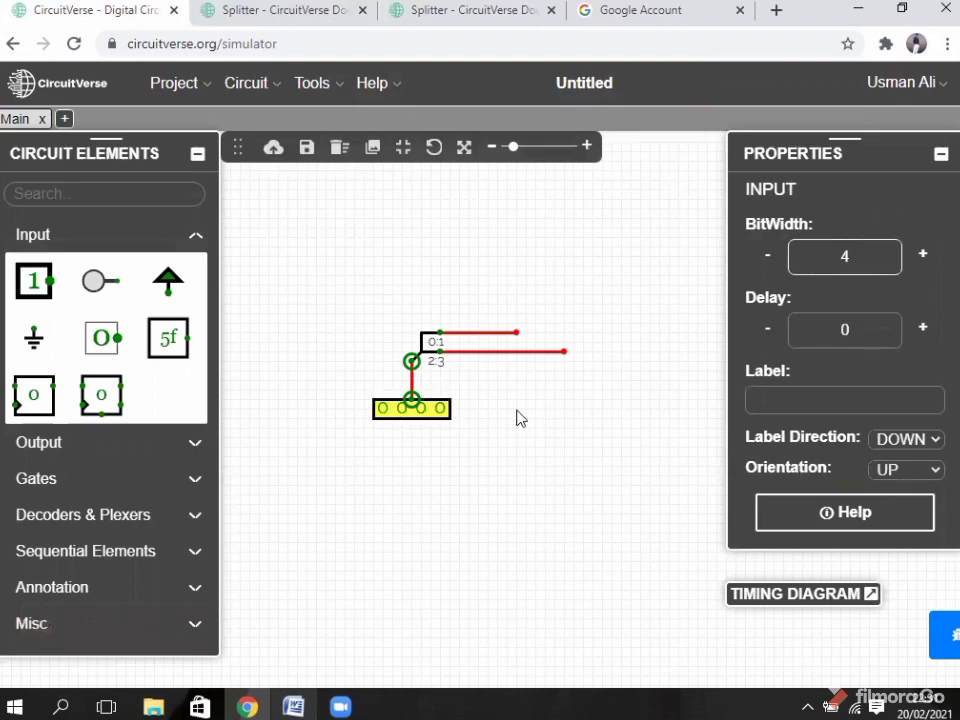
pyautogui.click(516, 414)
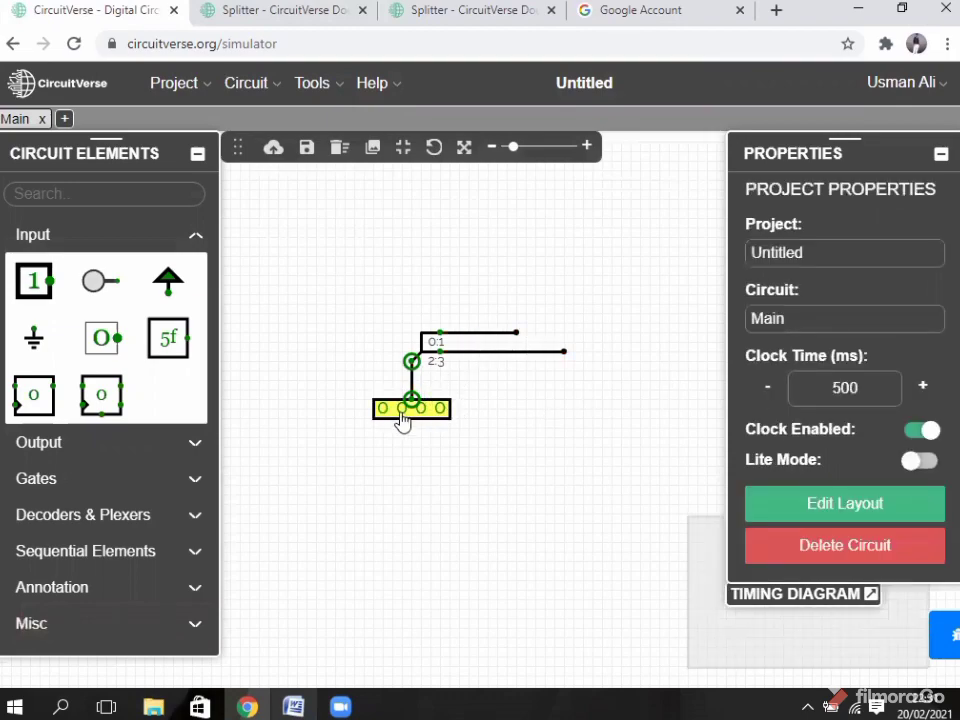
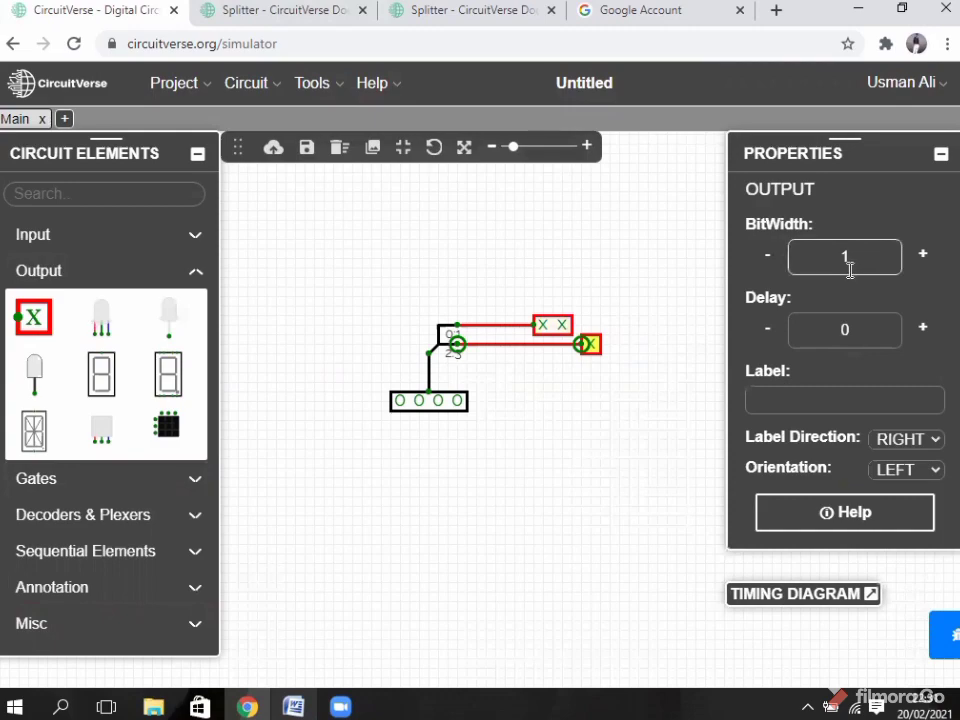
# Apply a bit width of 2 to the Output on bits 2:3 and set the 4-bit input to 1010
pyautogui.click(633, 378)
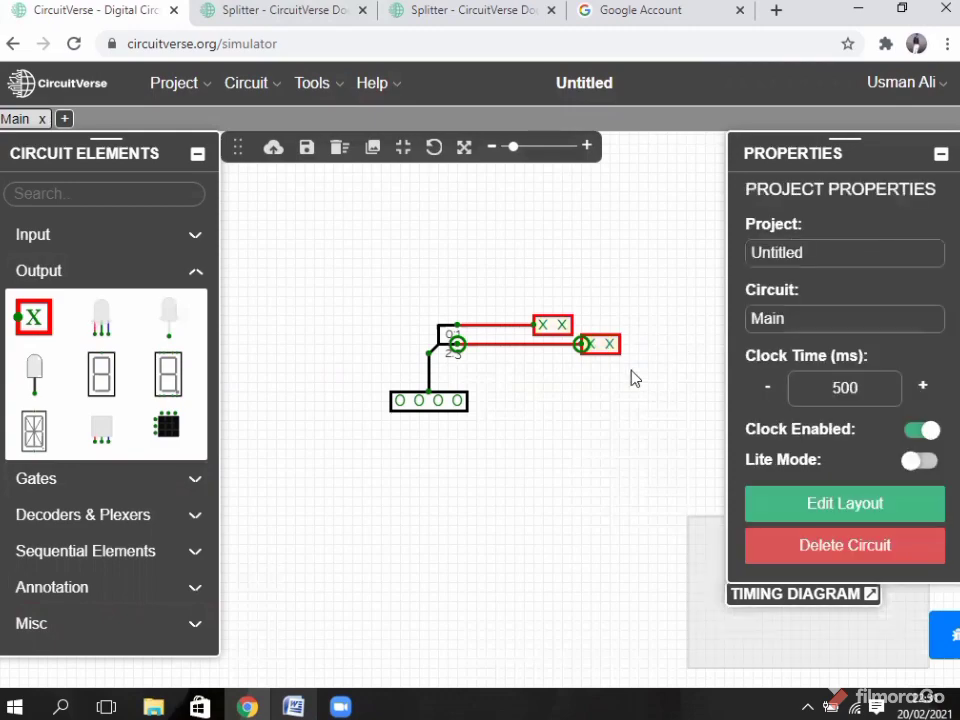
pyautogui.click(457, 401)
pyautogui.click(457, 401)
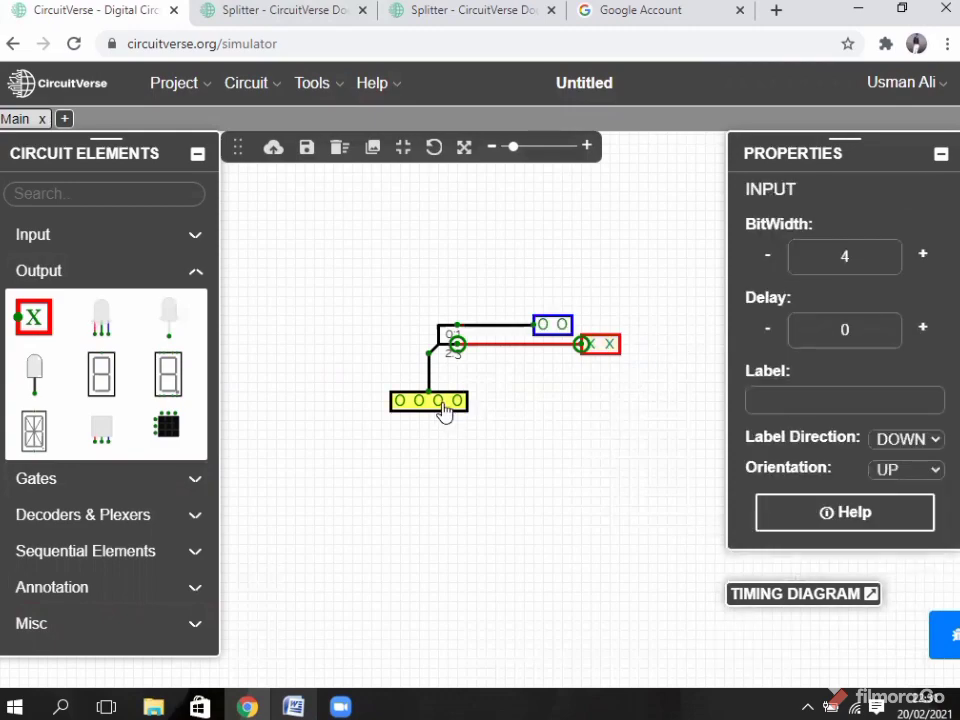
pyautogui.click(416, 410)
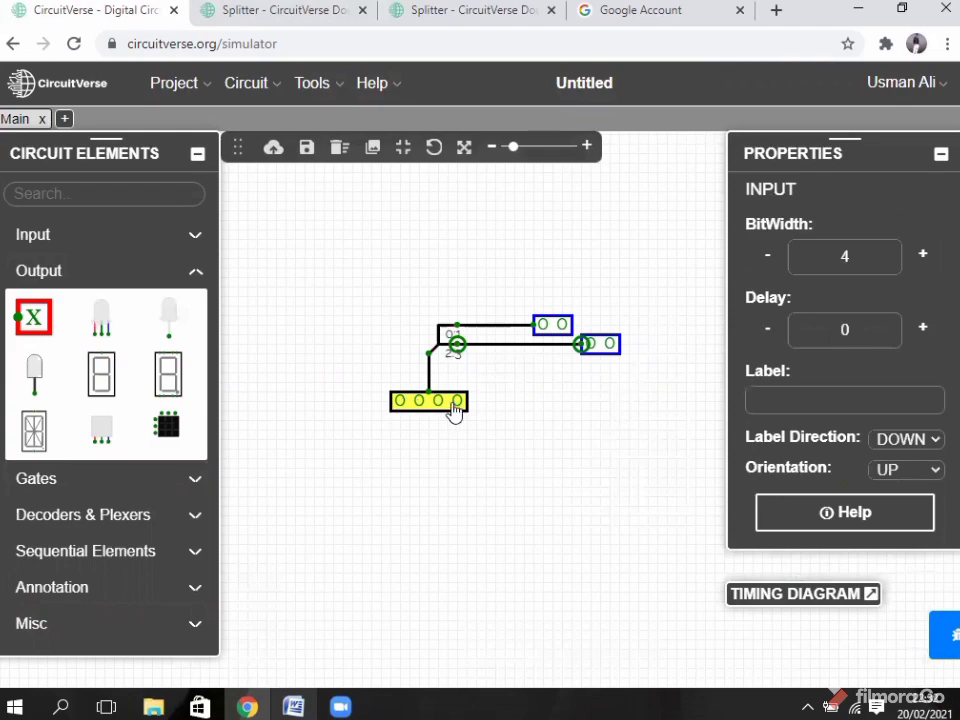
pyautogui.click(437, 405)
pyautogui.click(400, 401)
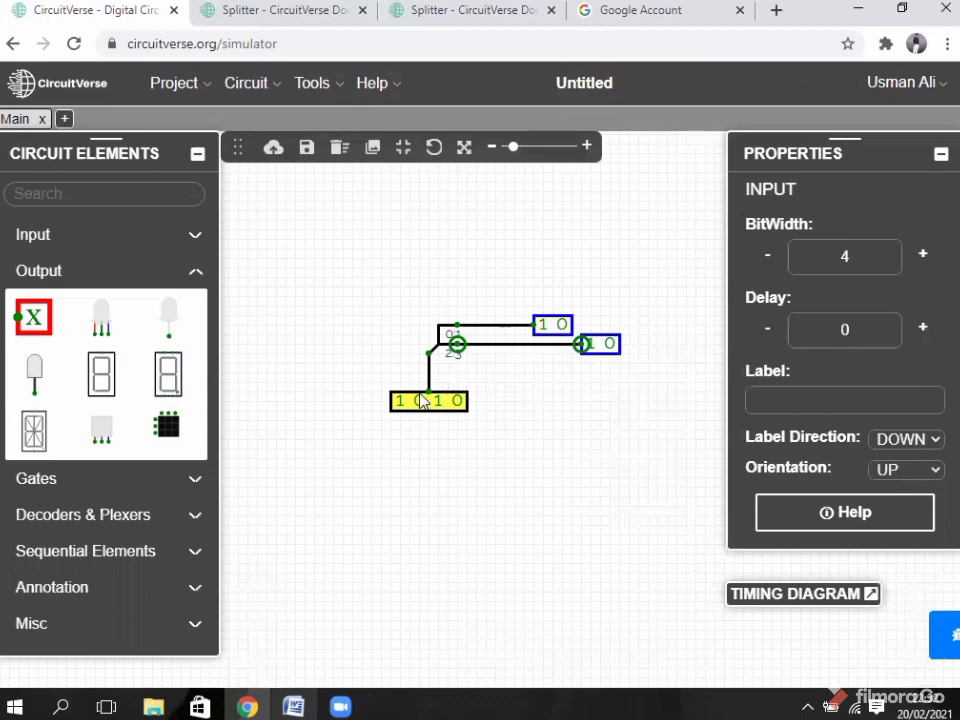
# Change the 4-bit input to 0110 to test the 2-bit outputs, and deselect it
pyautogui.click(418, 403)
pyautogui.click(399, 403)
pyautogui.click(470, 332)
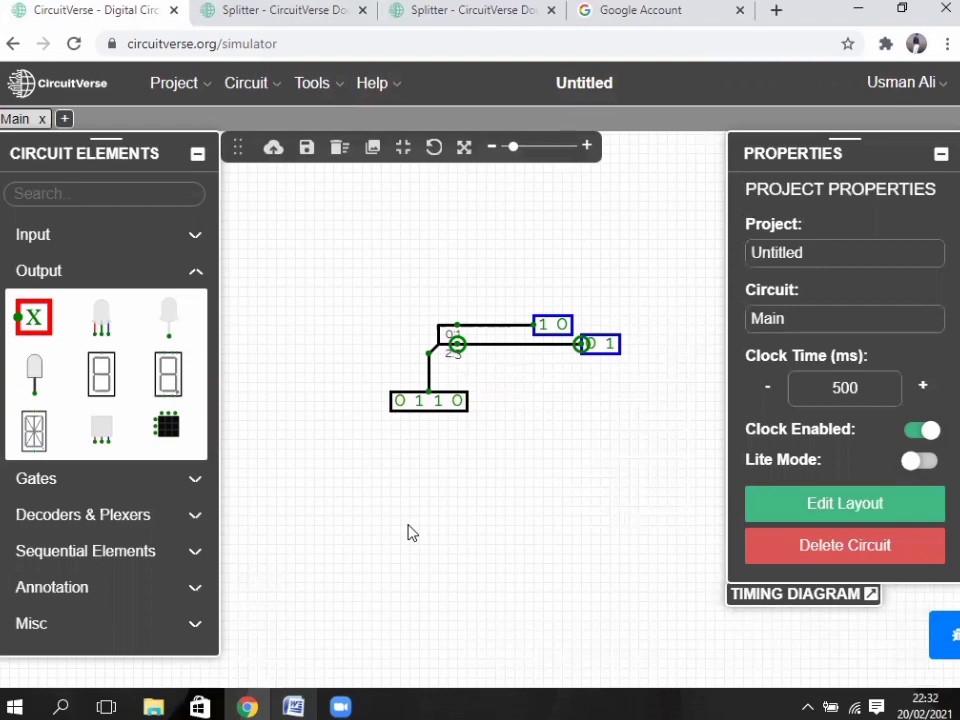
# Delete the whole circuit and place a new Splitter with bit width 4 and bit width split 1 3
pyautogui.hotkey('ctrl', 'a')
pyautogui.press('Delete')
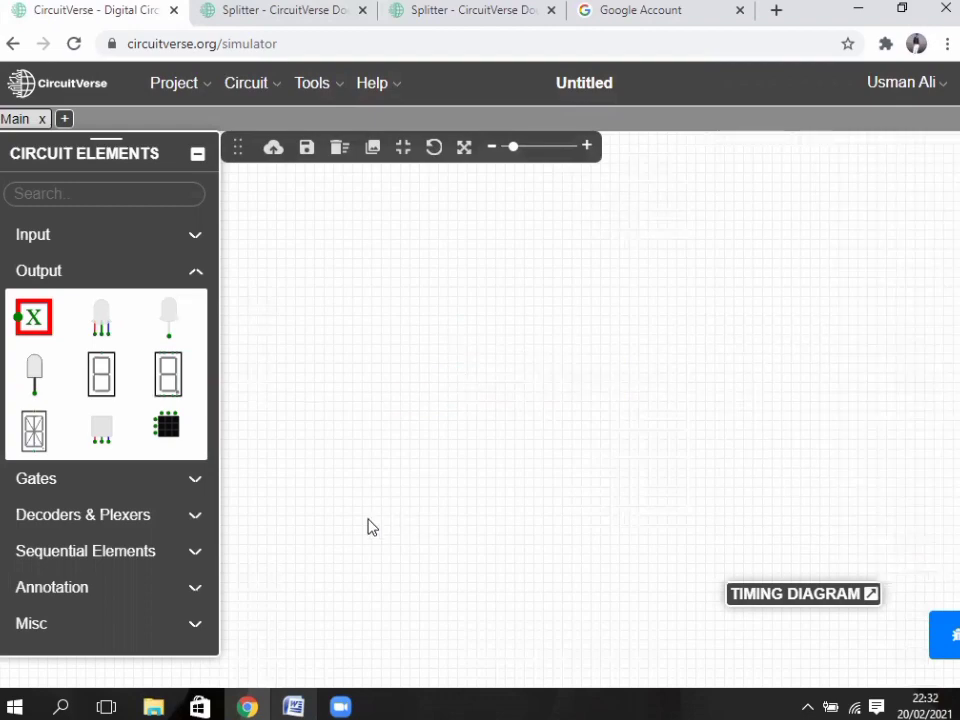
pyautogui.click(156, 624)
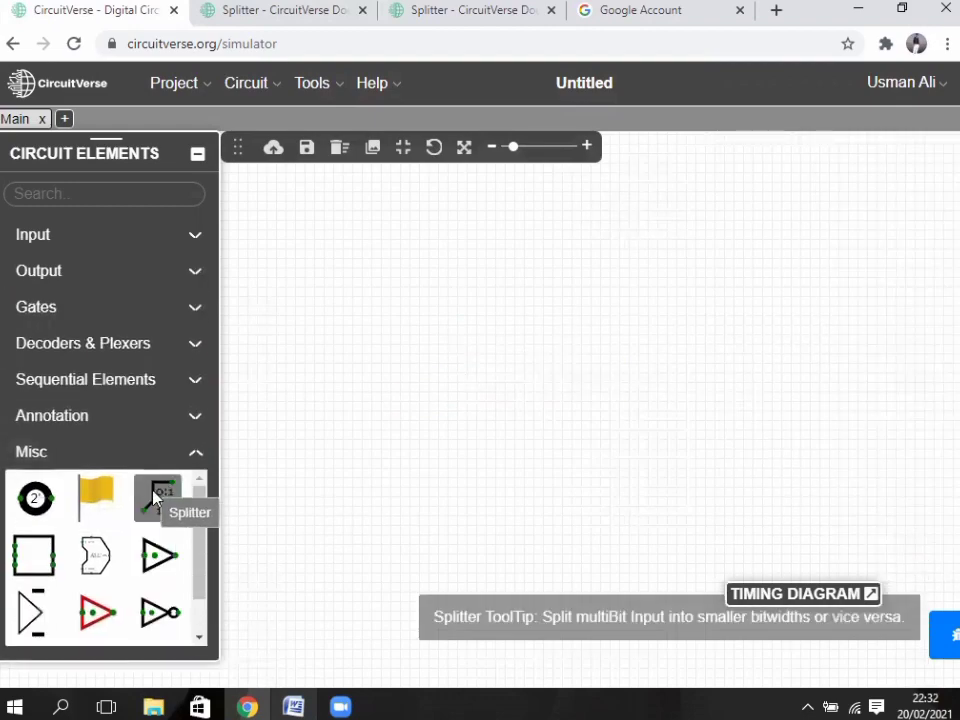
pyautogui.click(152, 500)
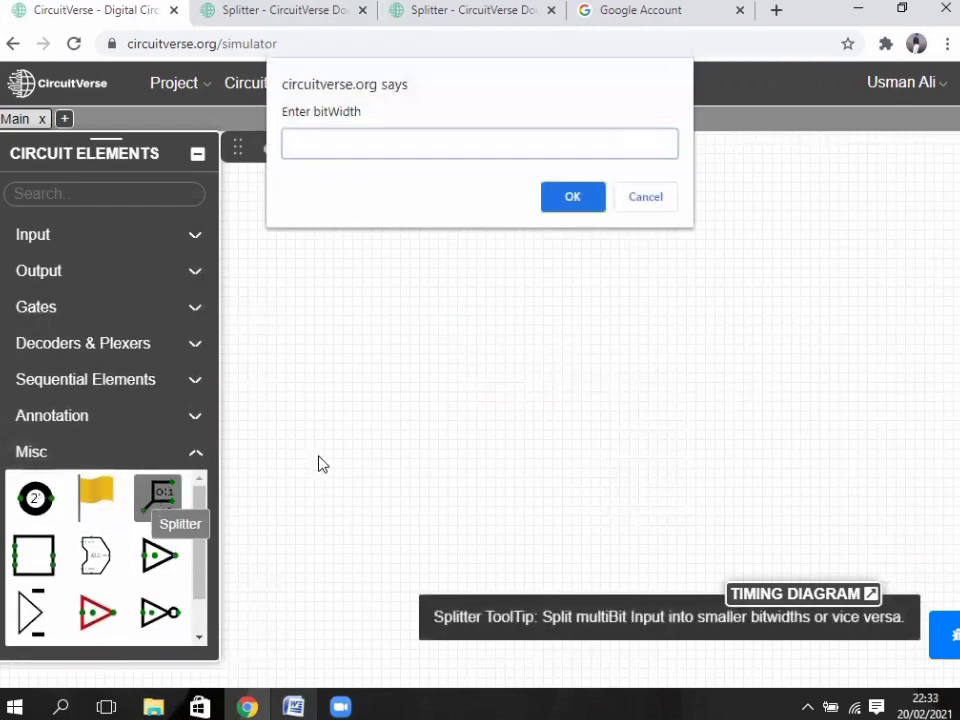
pyautogui.write('4')
pyautogui.press('Return')
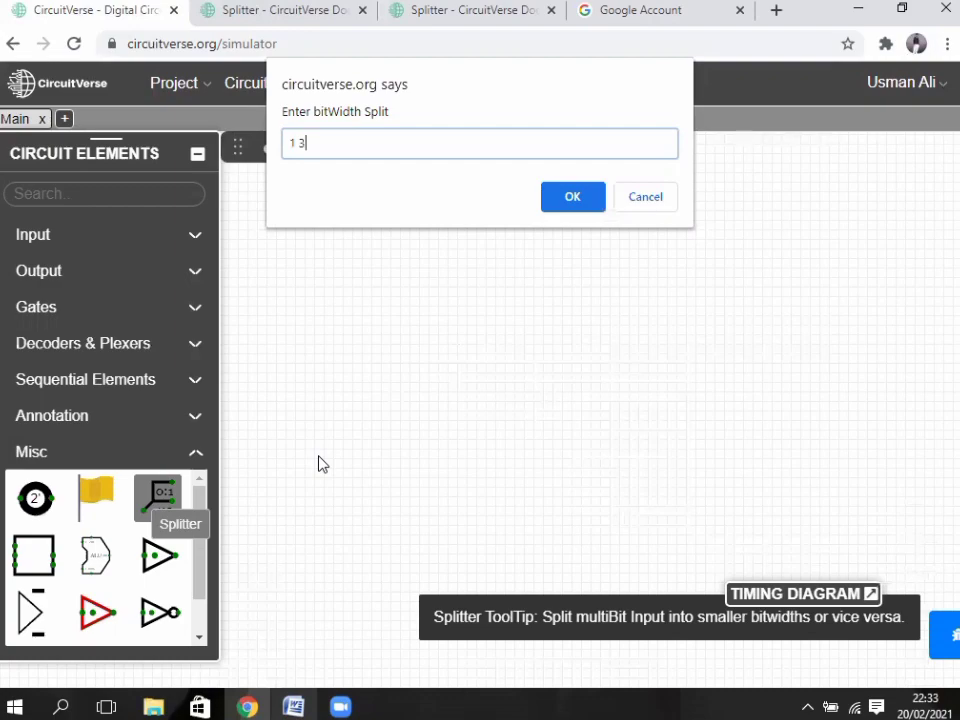
pyautogui.press('Return')
pyautogui.moveTo(237, 565); pyautogui.dragTo(407, 354)
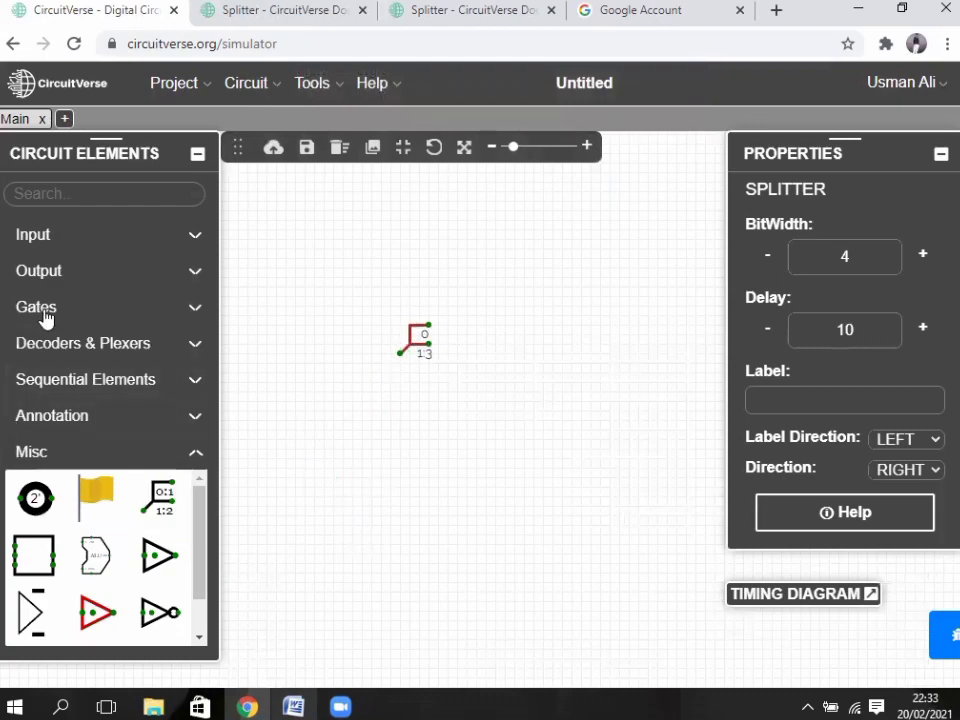
# Add an upward-facing Input below the 1 3 splitter, set its bit width to 4, and wire it to the splitter's input node
pyautogui.click(75, 236)
pyautogui.moveTo(34, 281); pyautogui.dragTo(385, 401)
pyautogui.press('Up')
pyautogui.moveTo(853, 256); pyautogui.dragTo(805, 270)
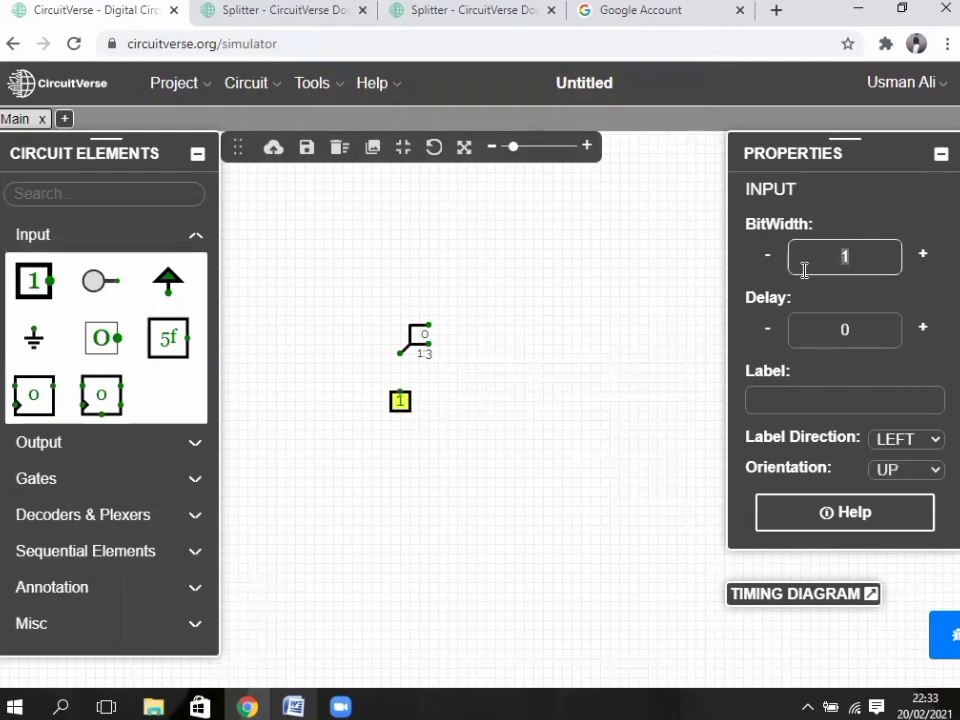
pyautogui.write('4')
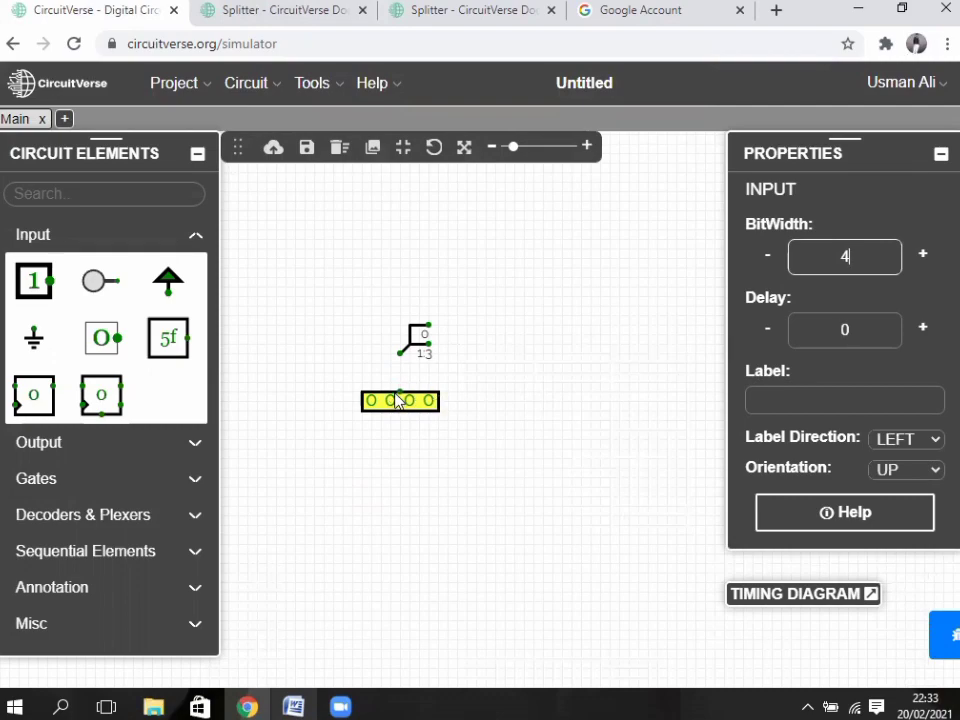
pyautogui.moveTo(400, 392); pyautogui.dragTo(397, 358)
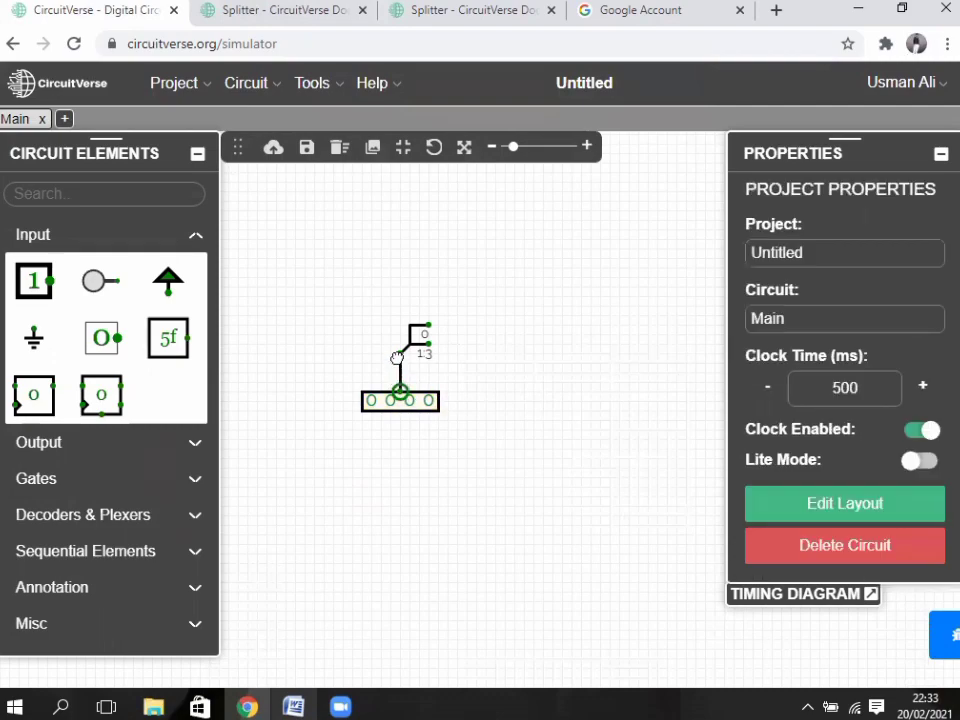
# Place two Outputs beside the splitter, level with its branches, and set the bit width of the one for bits 1:3 to 3
pyautogui.click(75, 446)
pyautogui.click(33, 317)
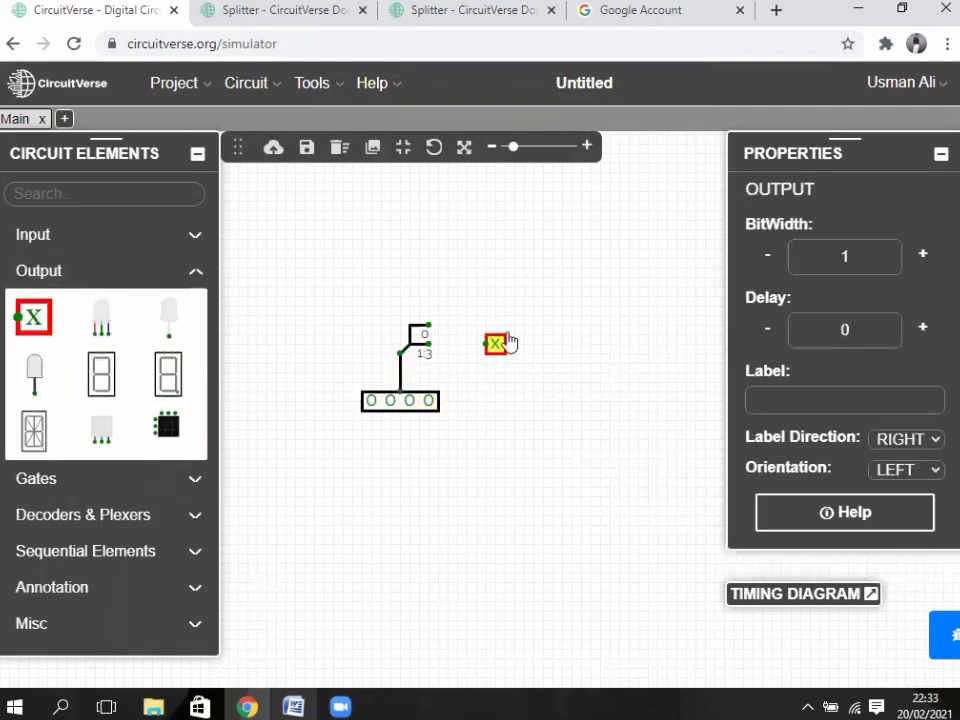
pyautogui.click(516, 332)
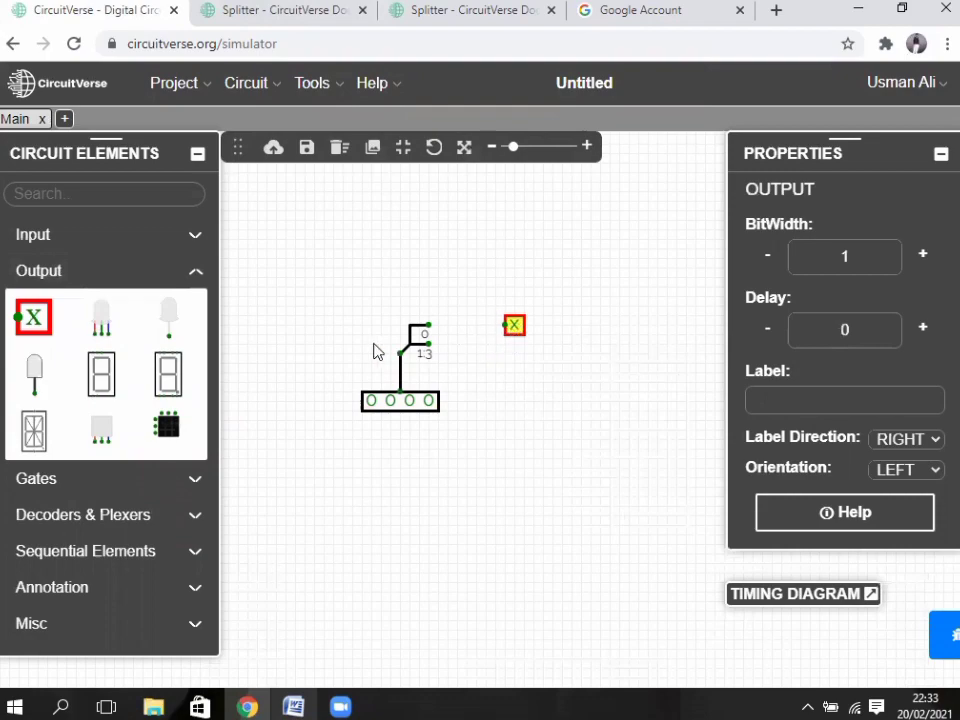
pyautogui.click(30, 317)
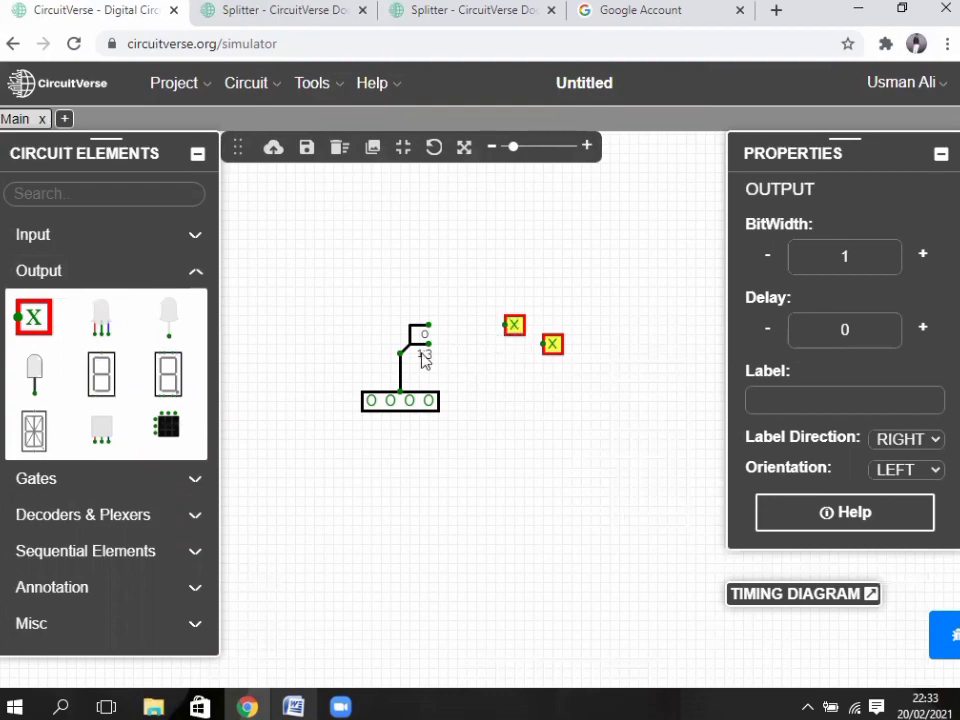
pyautogui.moveTo(876, 268); pyautogui.dragTo(792, 268)
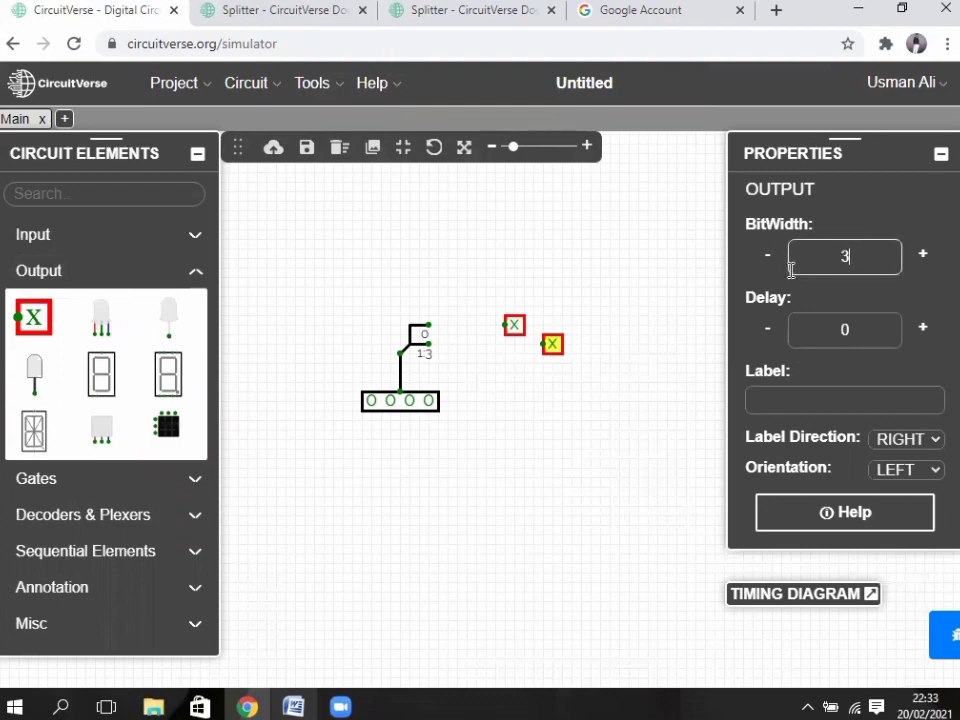
pyautogui.click(648, 377)
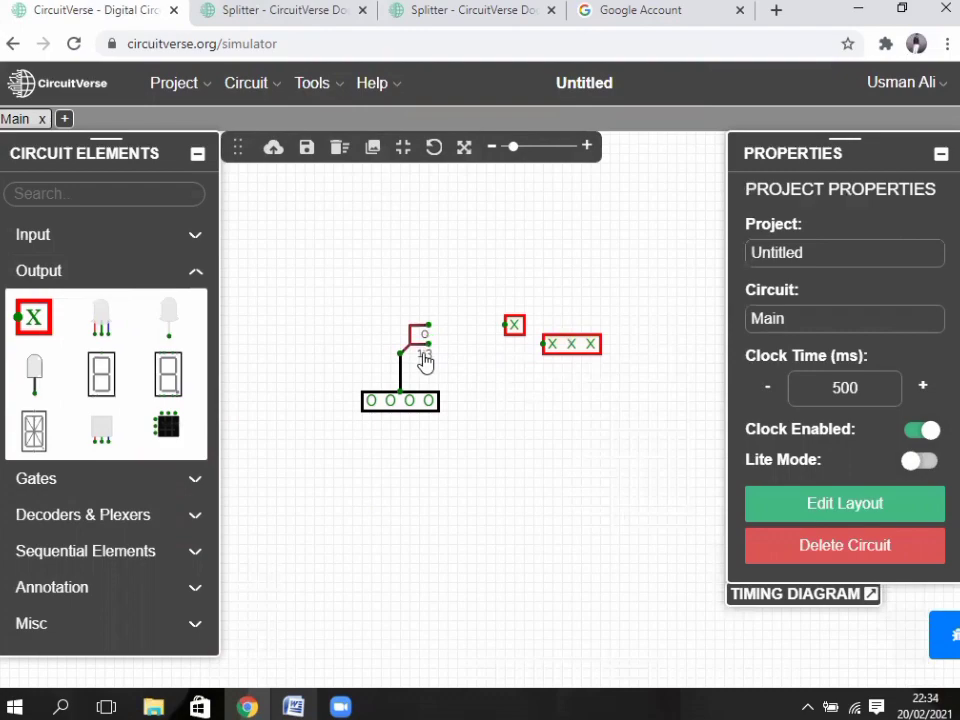
# Wire the splitter's 1:3 node to the 3-bit Output and its bit 0 node to the 1-bit Output
pyautogui.scroll(3, 425, 357)
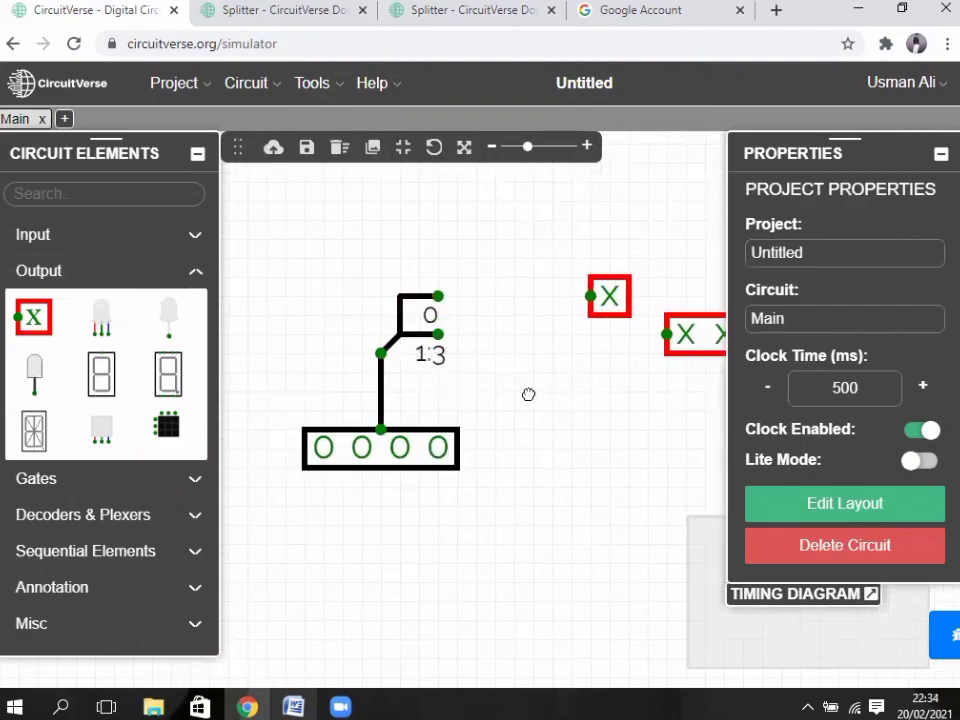
pyautogui.moveTo(527, 394); pyautogui.dragTo(462, 390)
pyautogui.moveTo(374, 330); pyautogui.dragTo(600, 330)
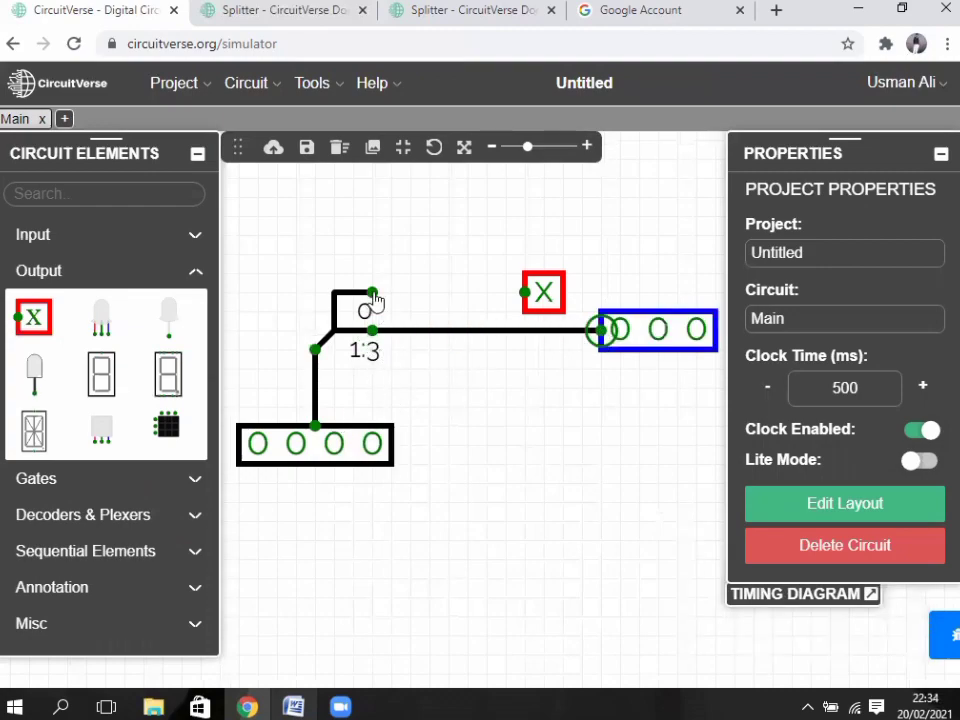
pyautogui.moveTo(373, 293); pyautogui.dragTo(524, 292)
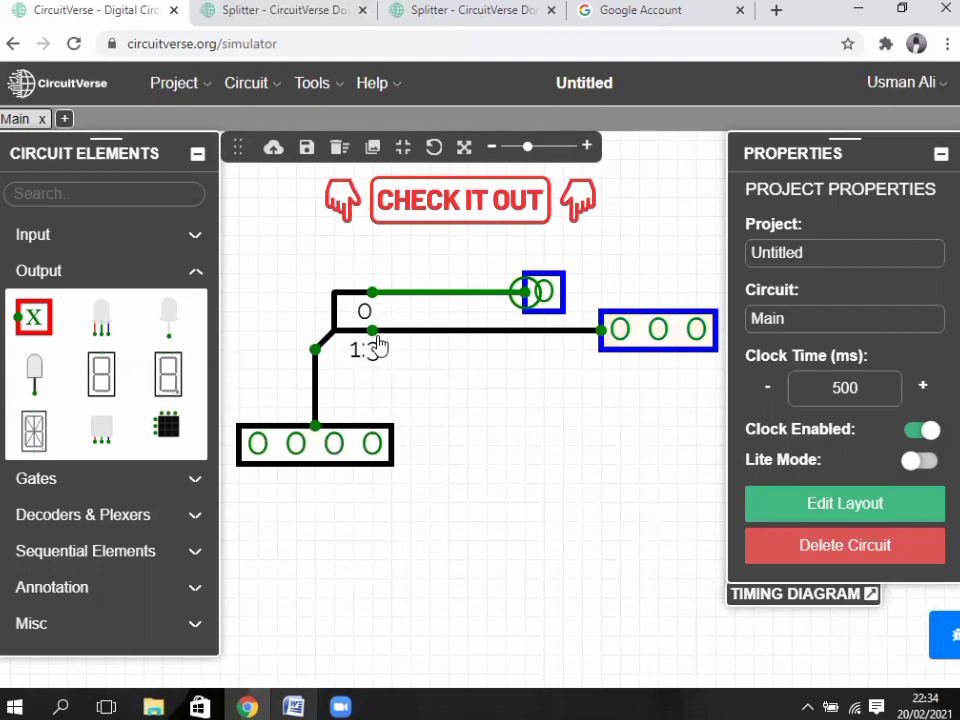
# Set the 4-bit input to 0101 to test the 1 3 split, and deselect it
pyautogui.click(373, 446)
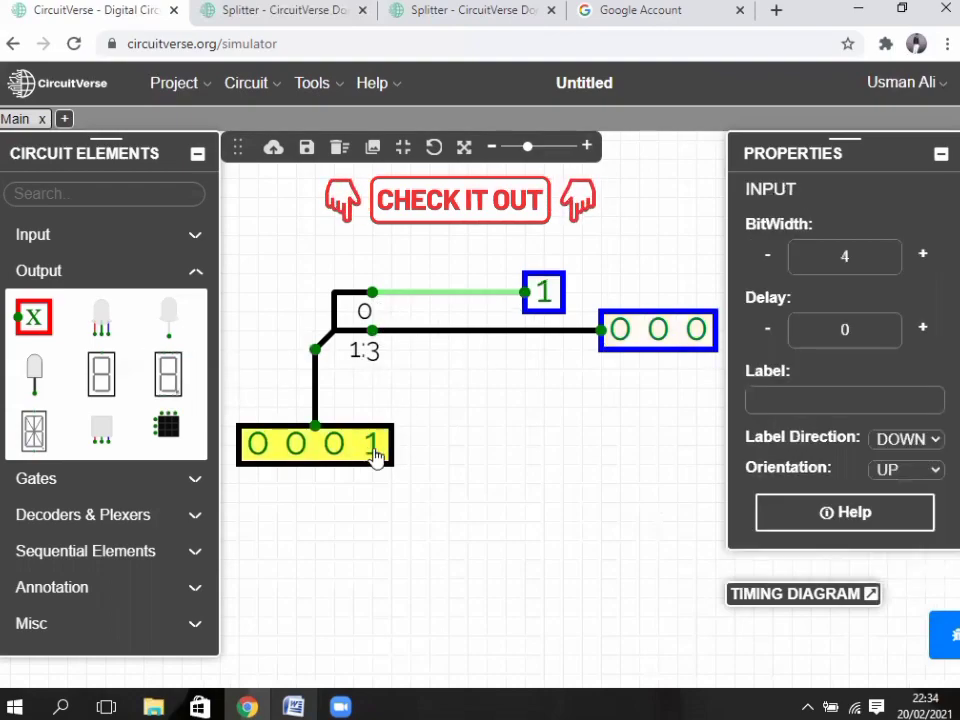
pyautogui.click(296, 448)
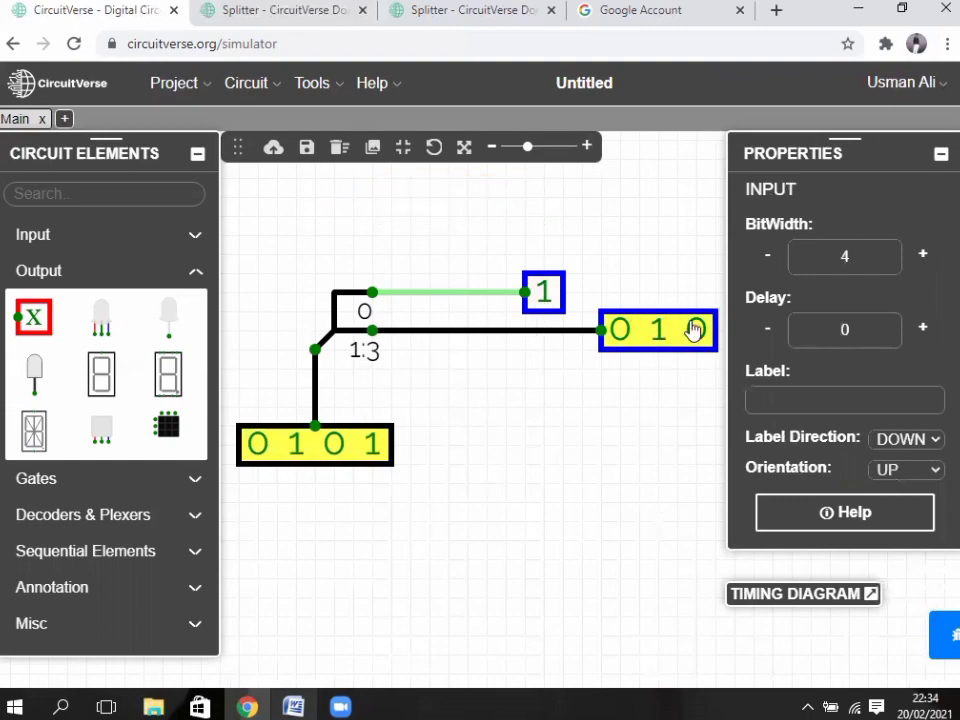
pyautogui.click(568, 424)
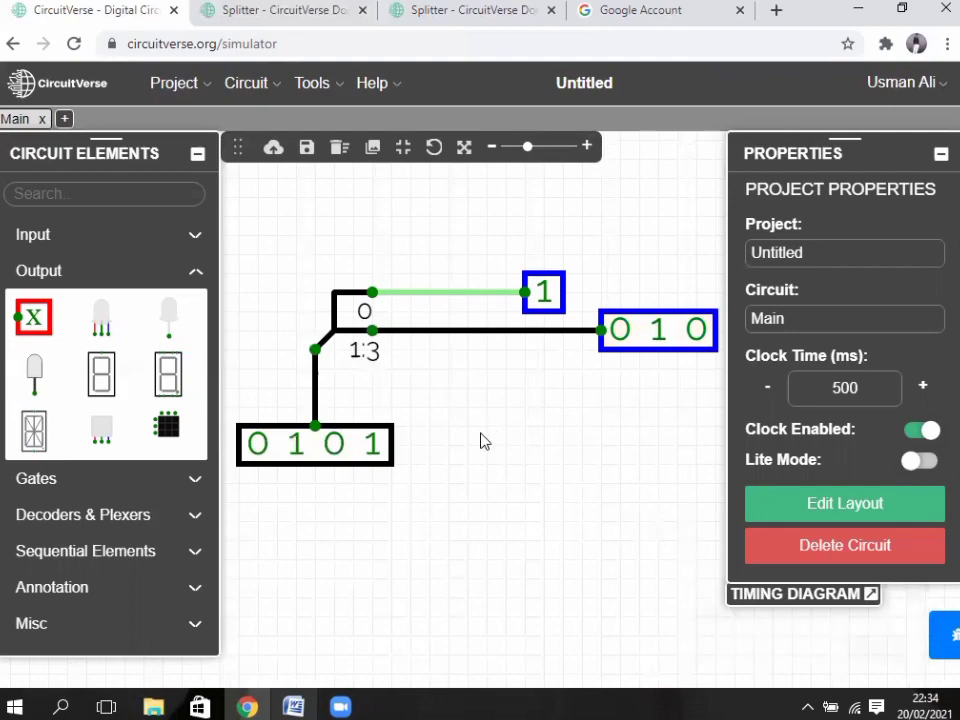
# Delete the whole circuit and create a new Splitter with bit width 8 and bit width split 1 1 1 1 1 1 1 1
pyautogui.hotkey('ctrl', 'a')
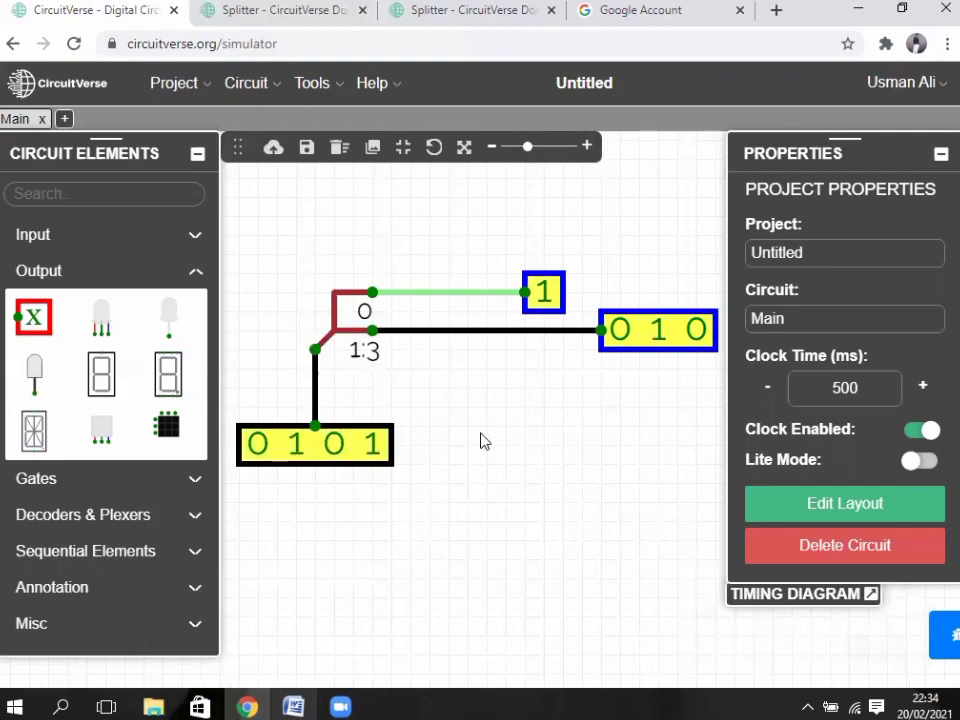
pyautogui.press('Delete')
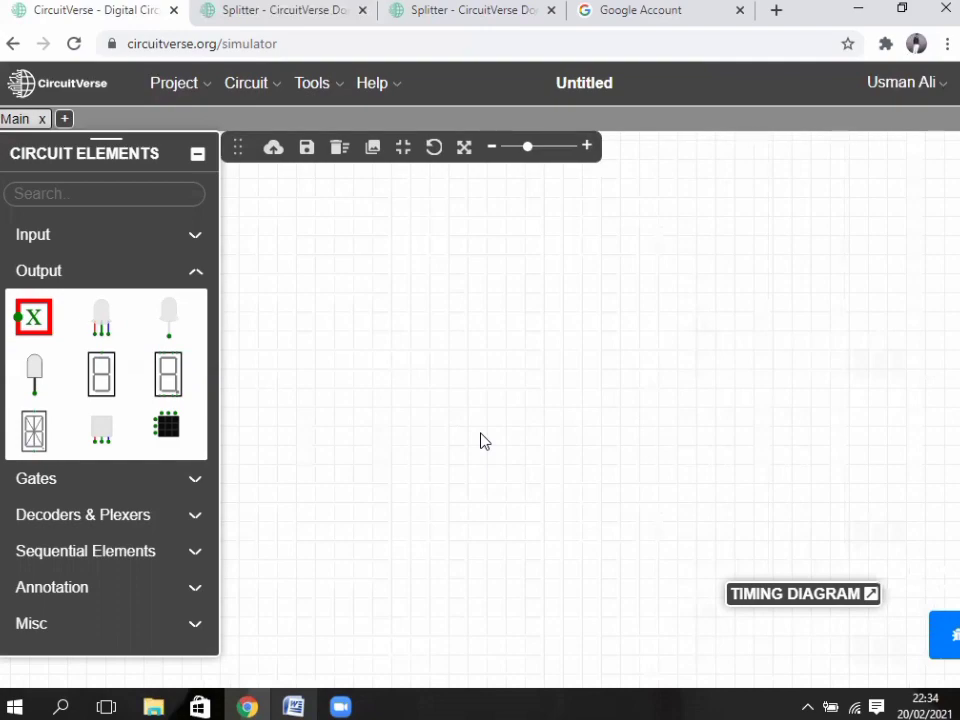
pyautogui.click(197, 154)
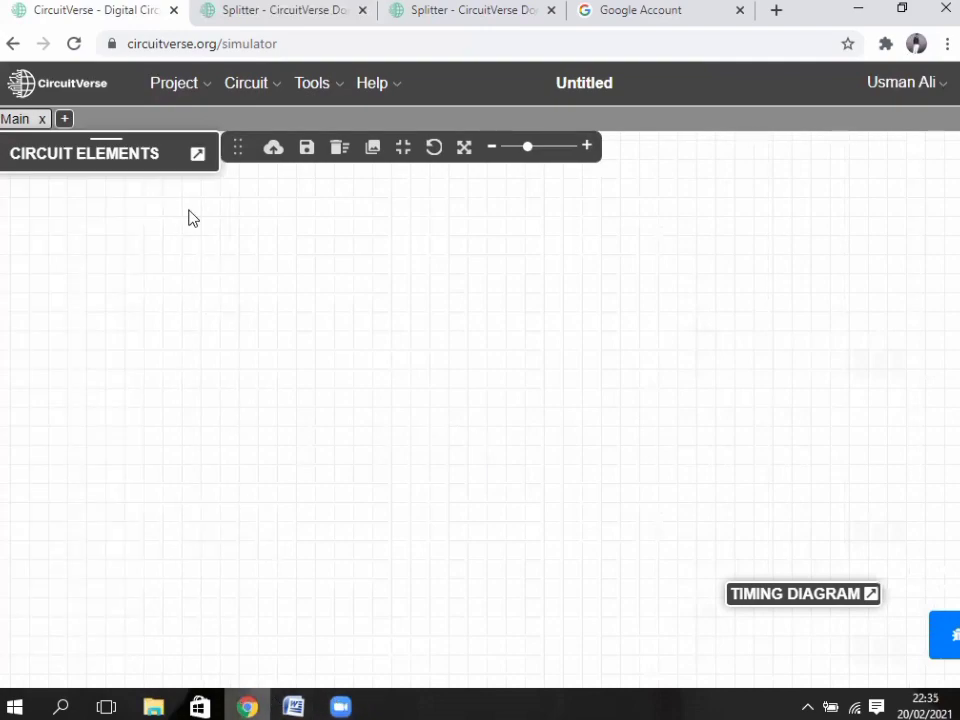
pyautogui.click(197, 154)
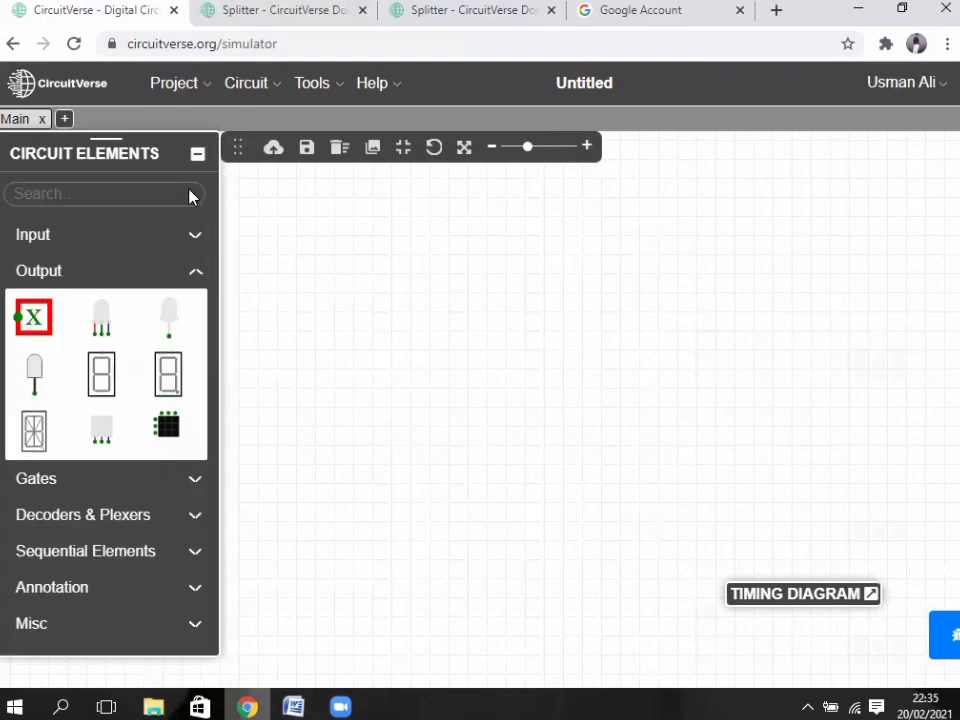
pyautogui.click(60, 625)
pyautogui.click(170, 495)
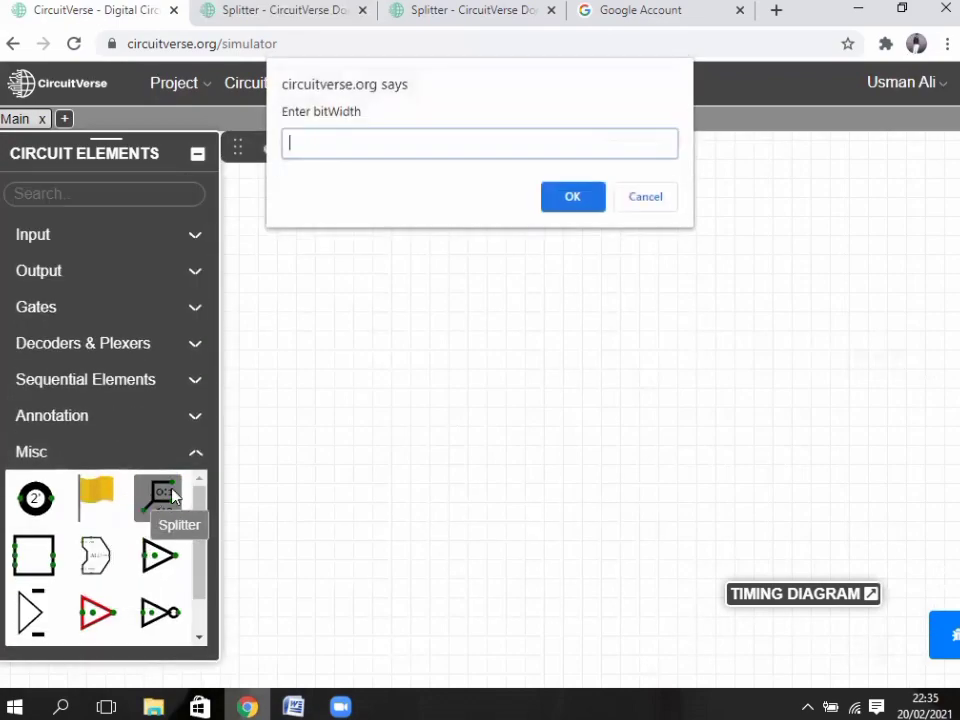
pyautogui.press('Return')
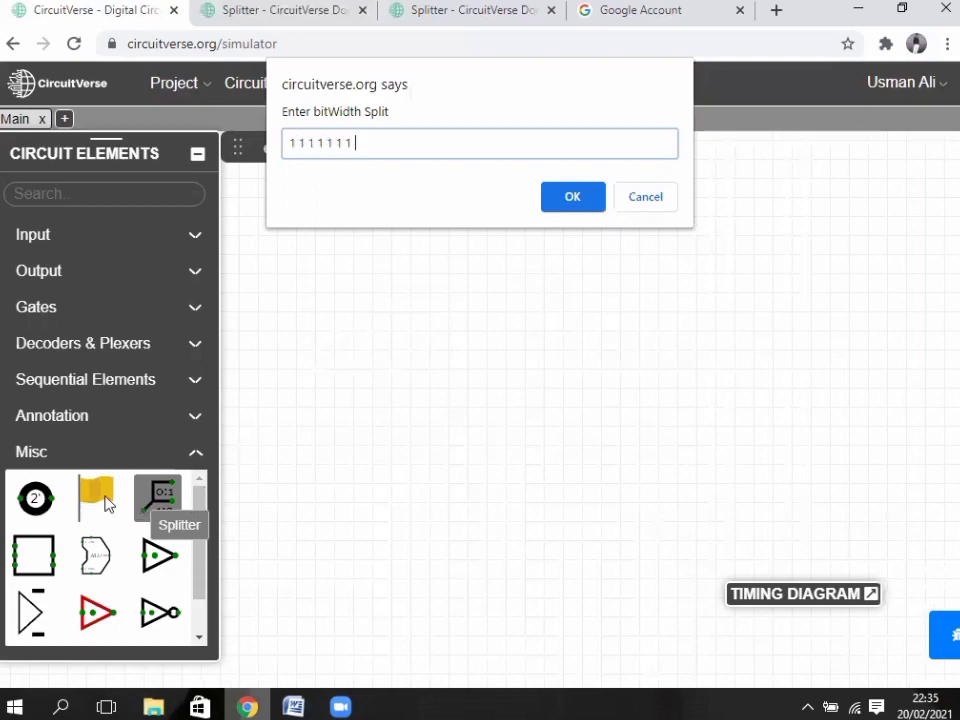
pyautogui.moveTo(290, 145); pyautogui.dragTo(333, 143)
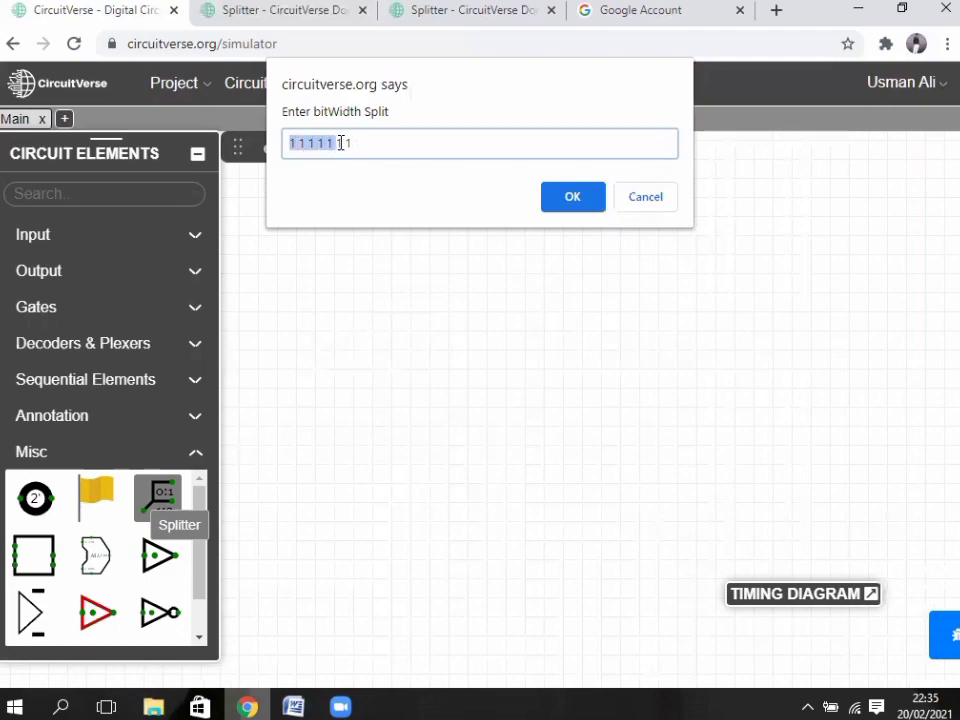
pyautogui.click(348, 157)
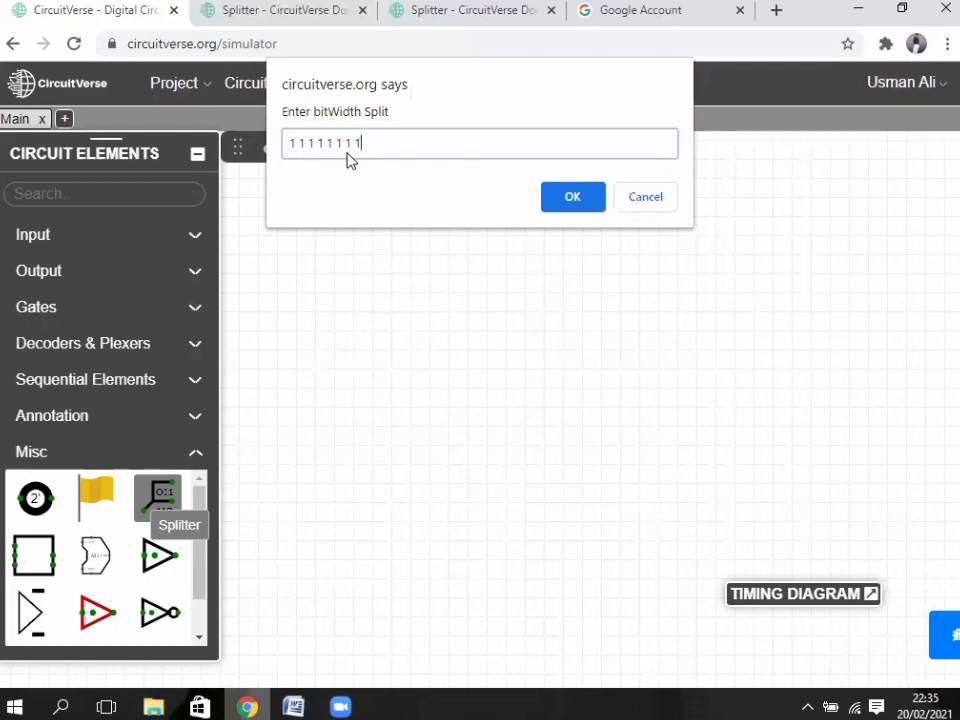
pyautogui.click(579, 203)
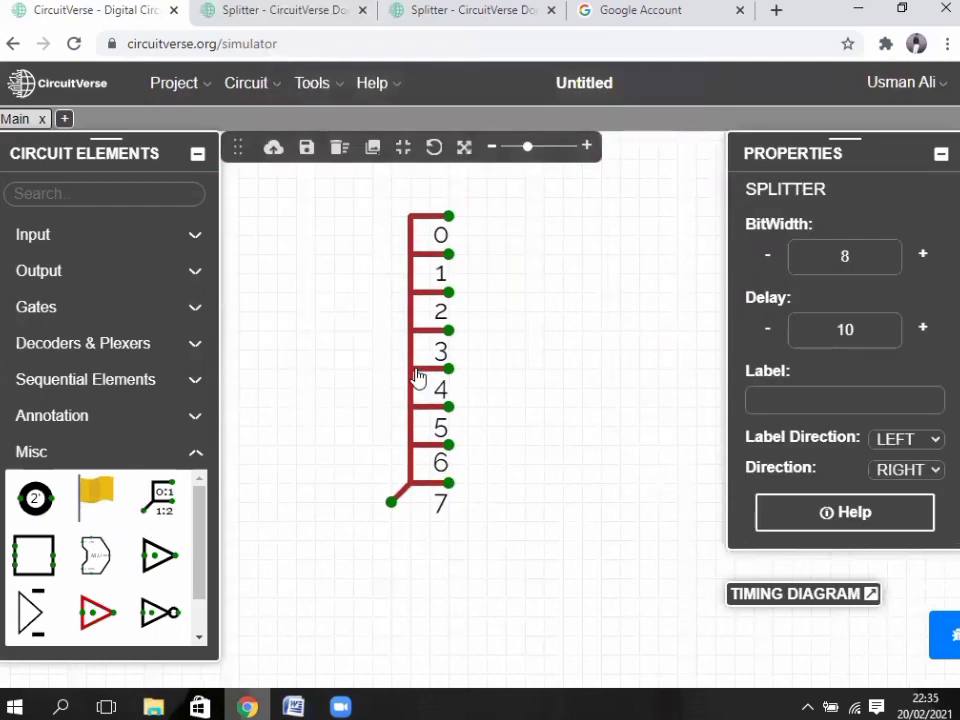
# Place an Input below the 8-bit splitter and set its bit width to 8
pyautogui.scroll(-5, 556, 334)
pyautogui.click(66, 232)
pyautogui.click(33, 281)
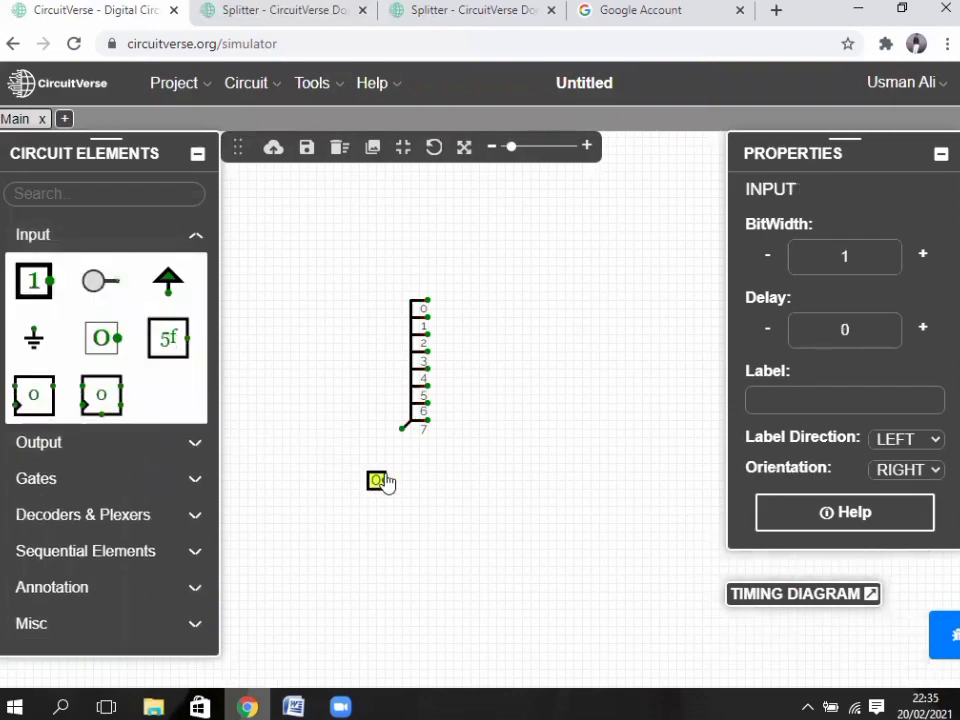
pyautogui.click(402, 477)
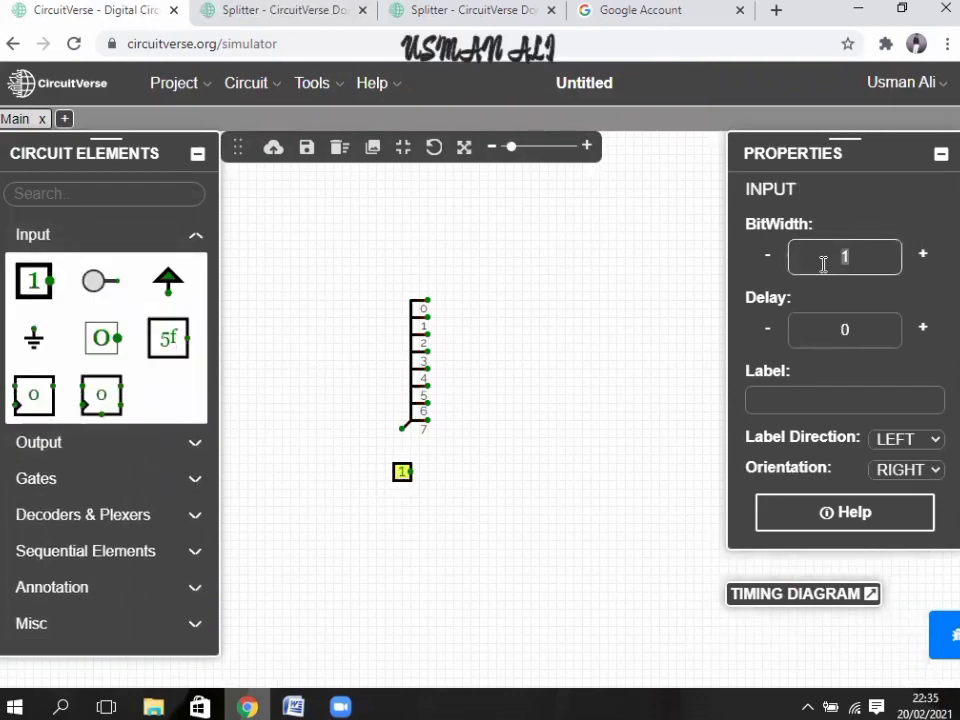
pyautogui.press('BackSpace')
pyautogui.write('8')
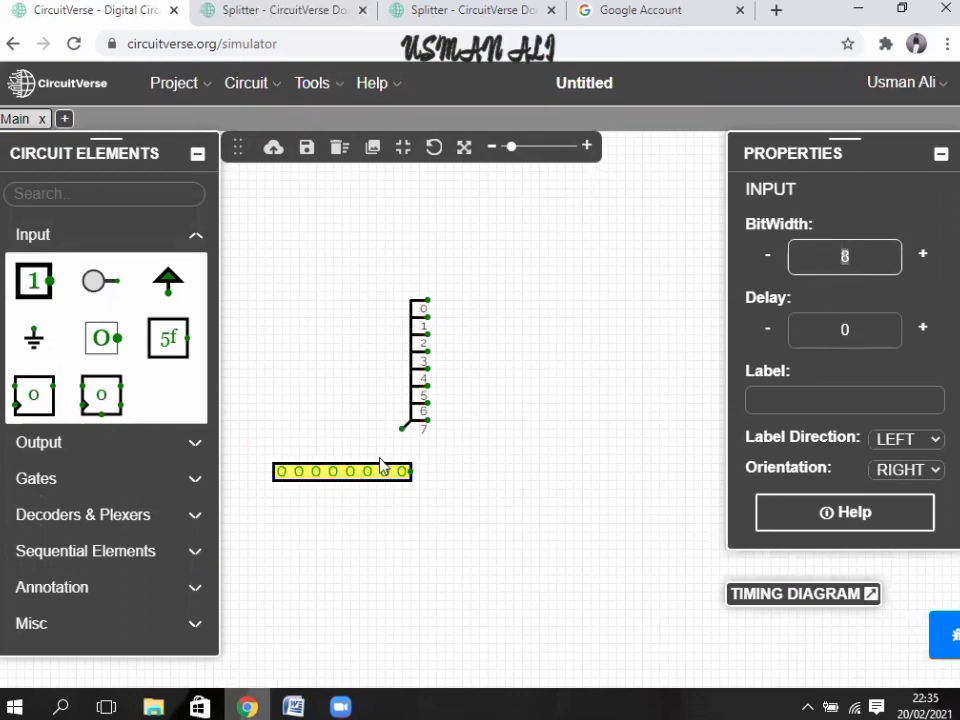
# Turn the 8-bit Input to face up, centre it below the splitter, and wire it to the splitter's input node
pyautogui.press('Up')
pyautogui.click(384, 472)
pyautogui.click(350, 472)
pyautogui.moveTo(358, 471); pyautogui.dragTo(401, 428)
pyautogui.click(412, 514)
pyautogui.click(446, 514)
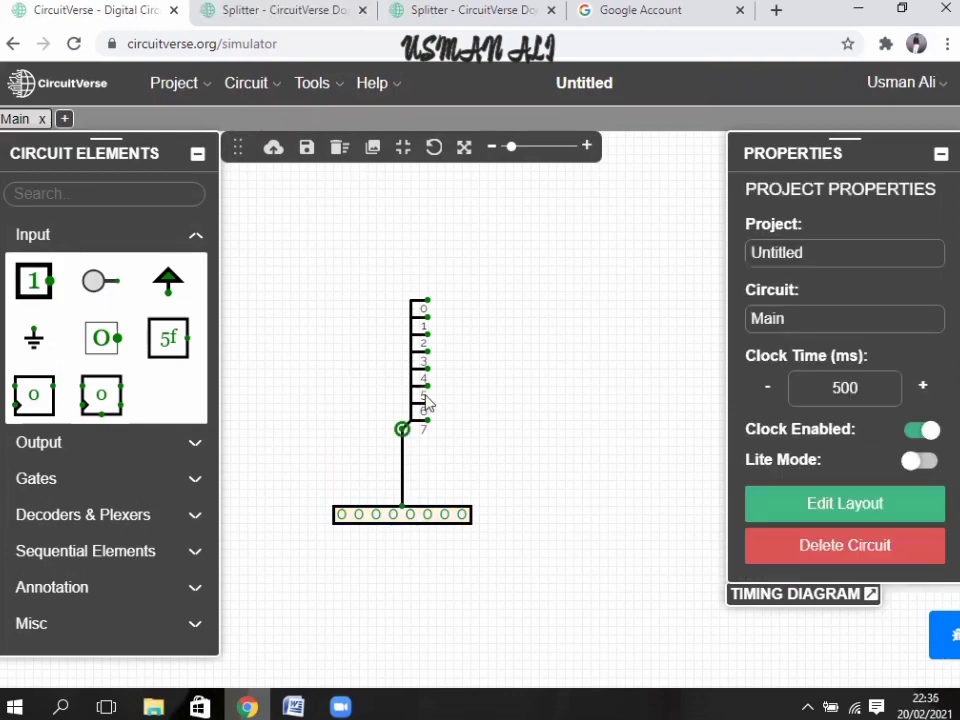
# Place two 1-bit Outputs stacked beside the splitter, level with its bit 0 and bit 1 nodes
pyautogui.click(96, 236)
pyautogui.click(96, 272)
pyautogui.click(33, 317)
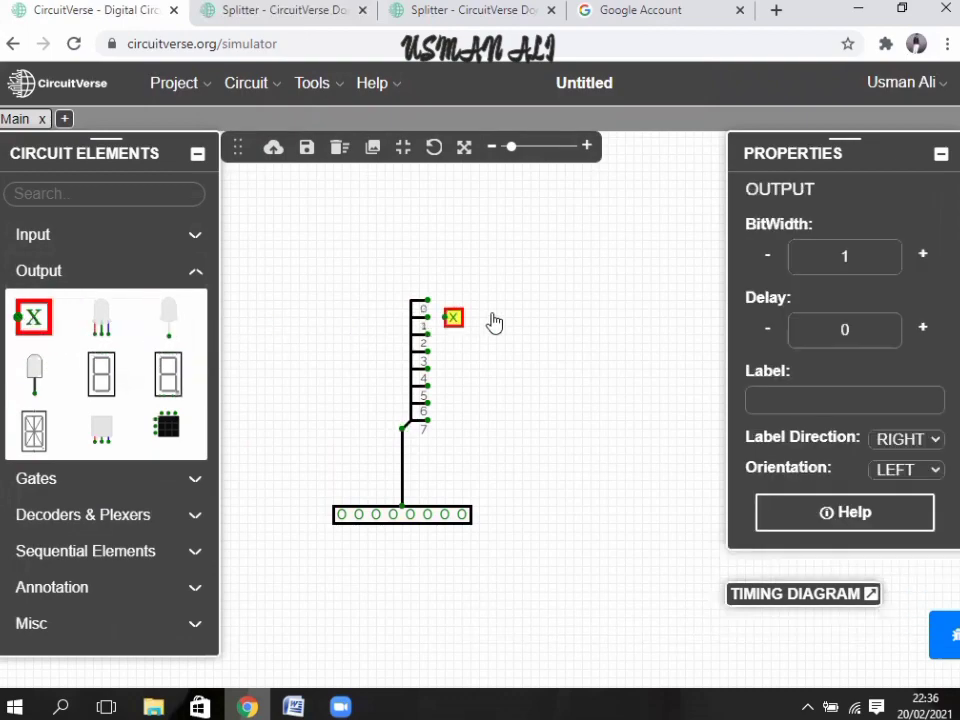
pyautogui.click(530, 305)
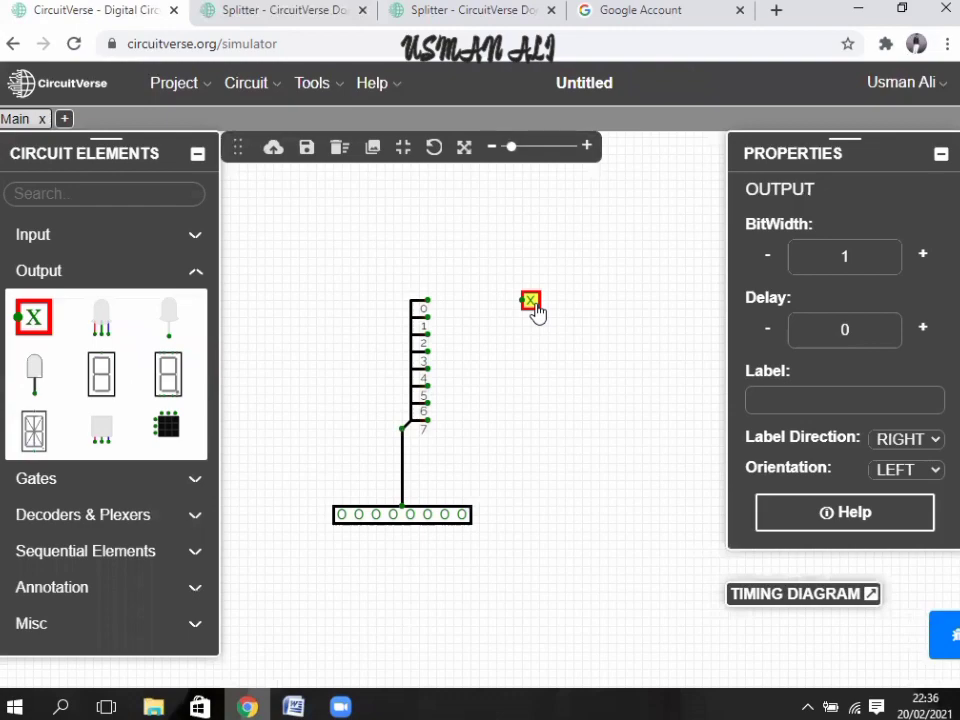
pyautogui.click(33, 317)
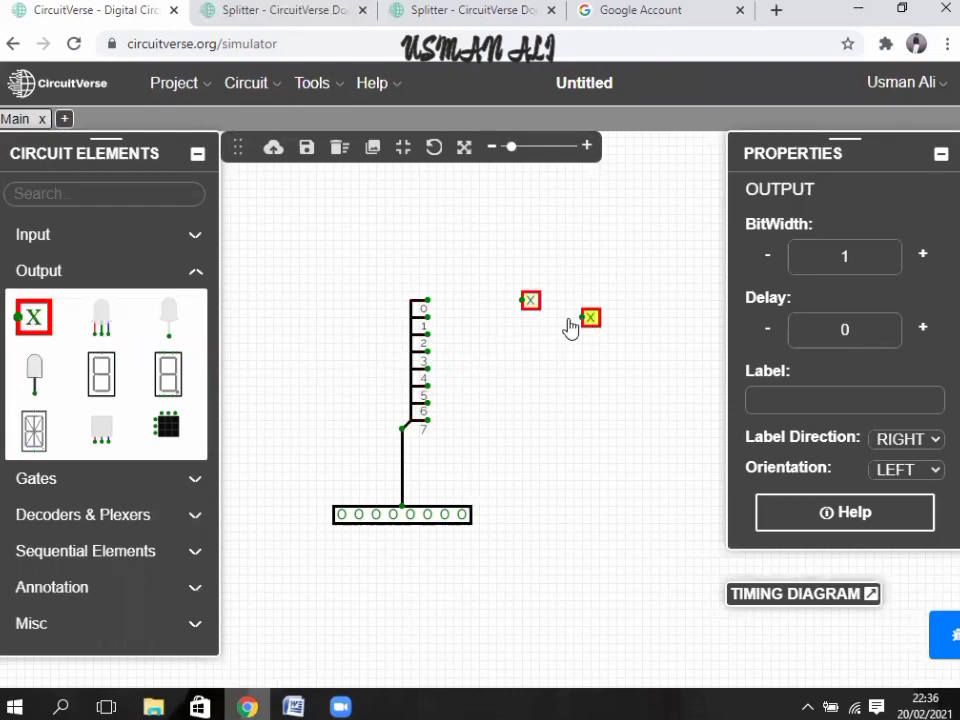
pyautogui.click(532, 320)
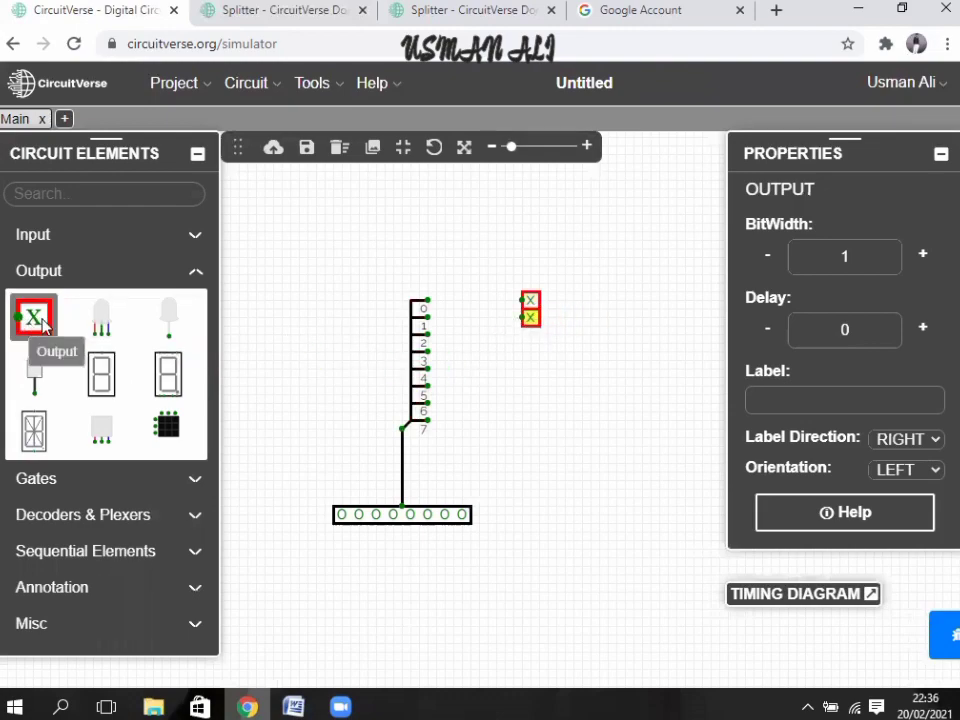
# Copy the pair of Outputs and paste it directly beneath, level with the splitter's bit 2 and bit 3 nodes
pyautogui.moveTo(510, 287); pyautogui.dragTo(551, 339)
pyautogui.rightClick(494, 260)
pyautogui.click(540, 345)
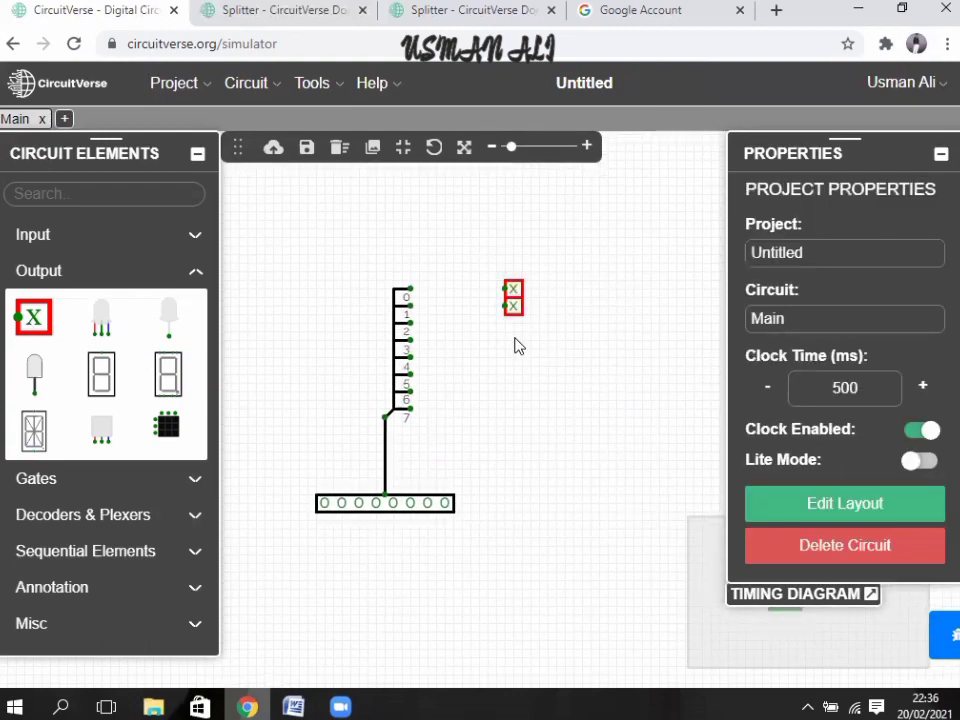
pyautogui.hotkey('ctrl', 'v')
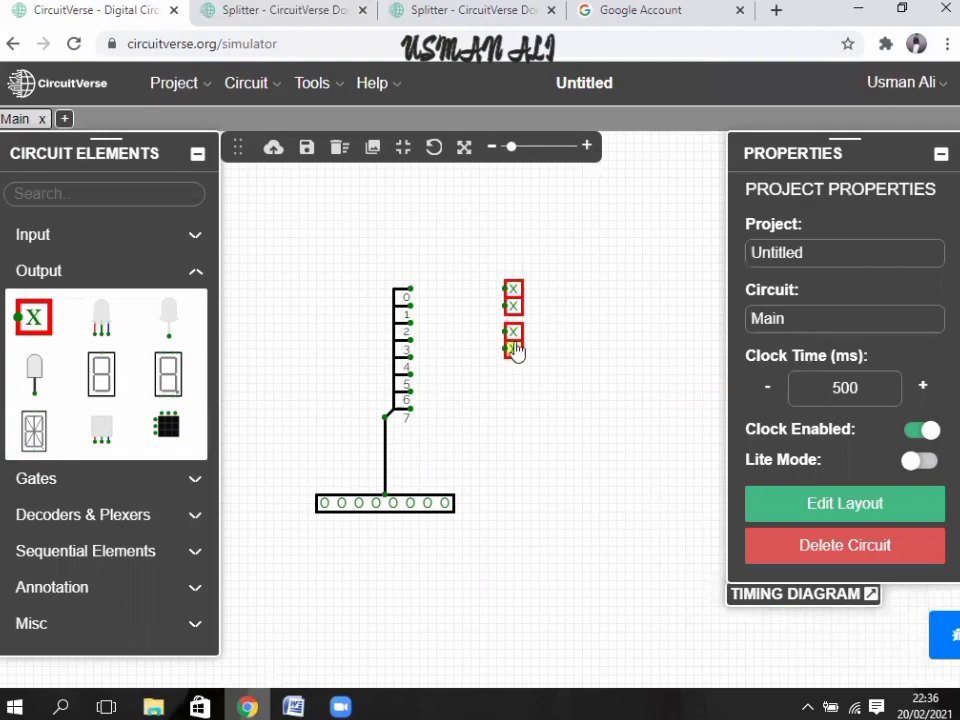
pyautogui.hotkey('ctrl', 'z')
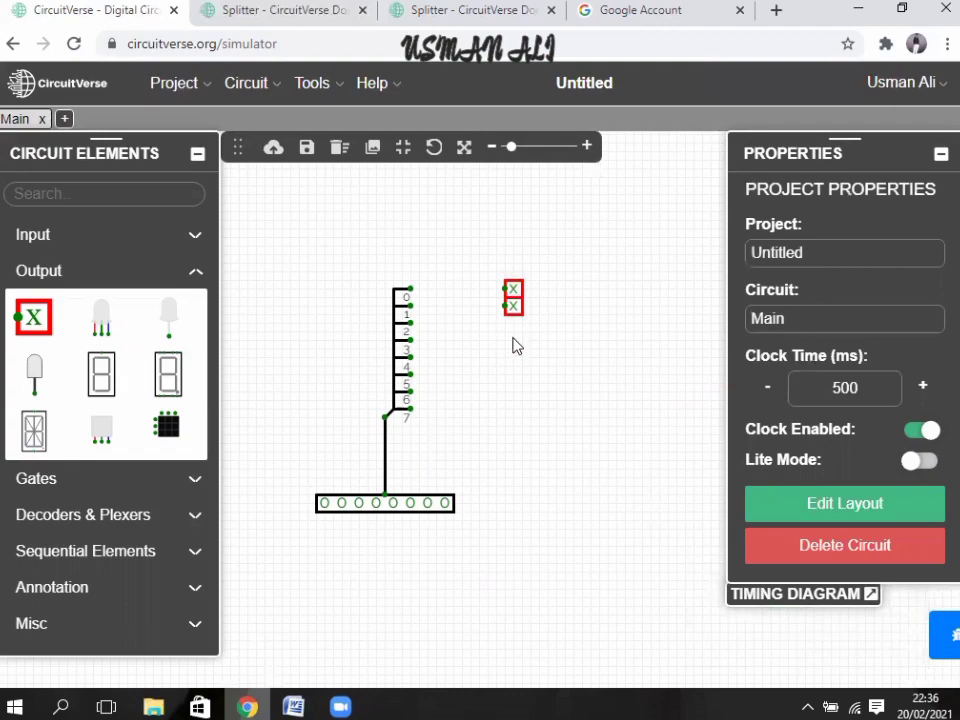
pyautogui.hotkey('ctrl', 'v')
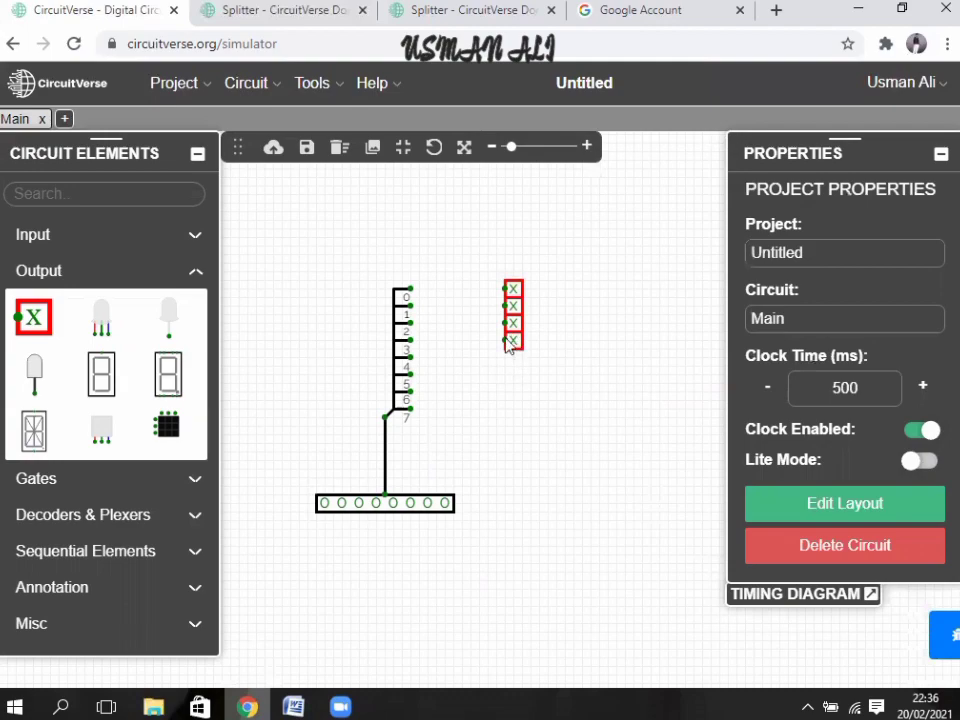
# Copy the column of four Outputs and paste it directly beneath, level with the splitter's bit 4 to bit 7 nodes
pyautogui.moveTo(497, 268); pyautogui.dragTo(545, 397)
pyautogui.rightClick(480, 270)
pyautogui.click(479, 264)
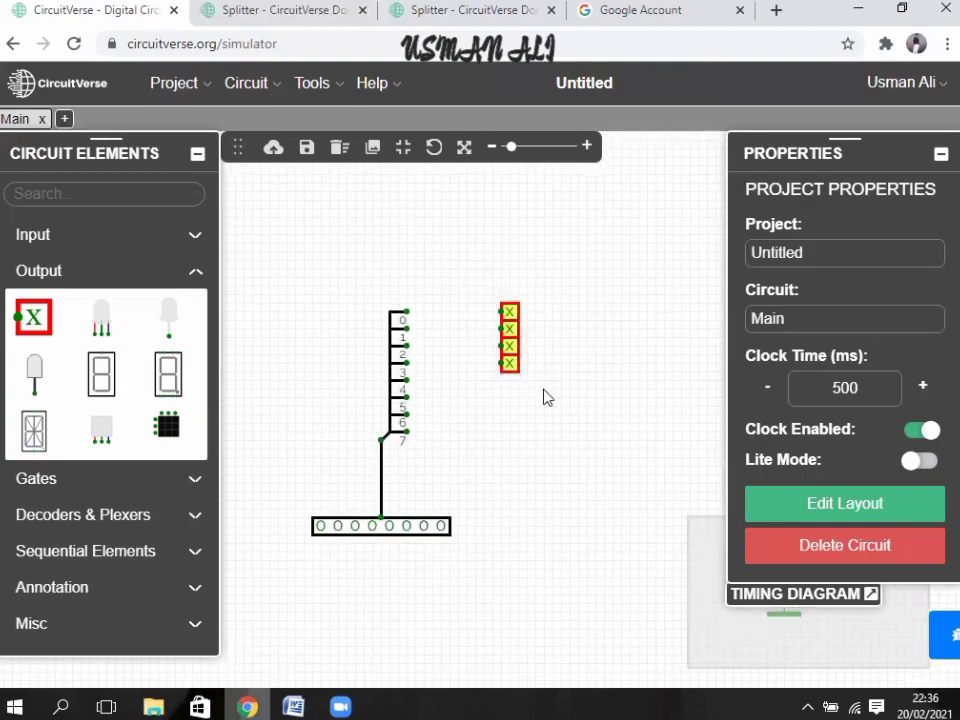
pyautogui.click(518, 406)
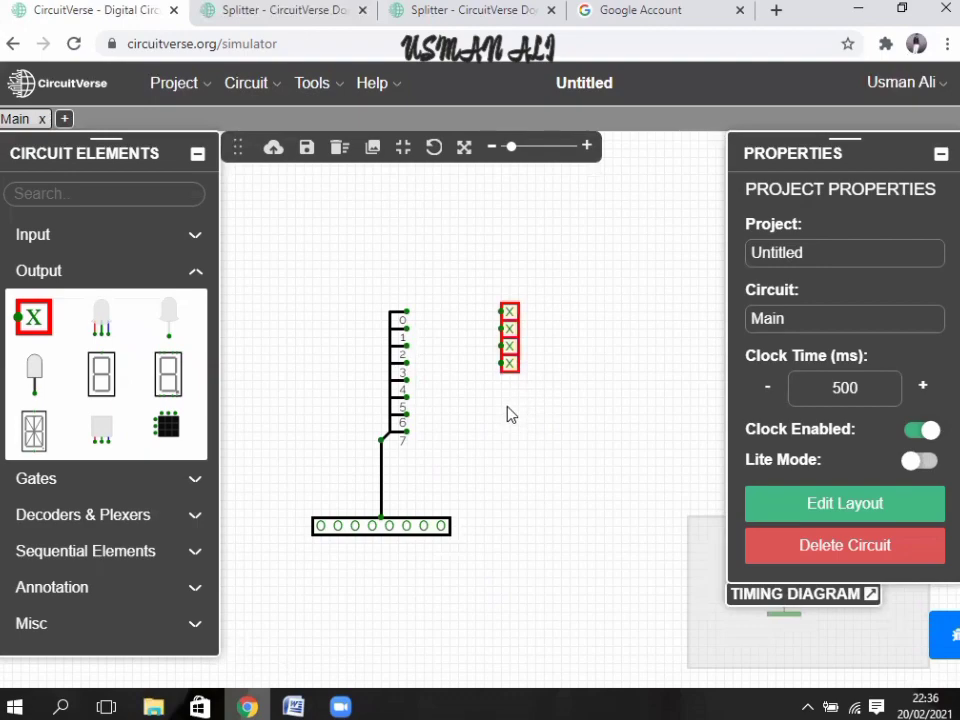
pyautogui.hotkey('ctrl', 'v')
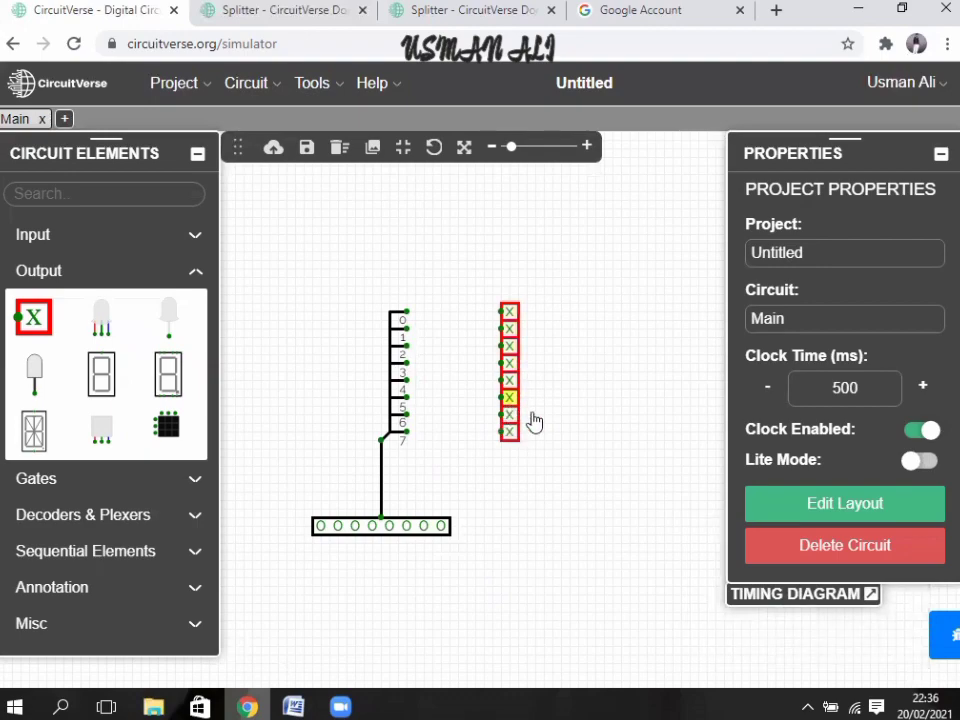
# Wire each of the splitter's bit 0 to bit 7 nodes straight across to the Output on the same level
pyautogui.moveTo(406, 312); pyautogui.dragTo(503, 313)
pyautogui.moveTo(406, 329); pyautogui.dragTo(500, 329)
pyautogui.moveTo(407, 346); pyautogui.dragTo(502, 346)
pyautogui.moveTo(407, 363); pyautogui.dragTo(502, 363)
pyautogui.moveTo(407, 380); pyautogui.dragTo(501, 397)
pyautogui.moveTo(407, 414); pyautogui.dragTo(498, 418)
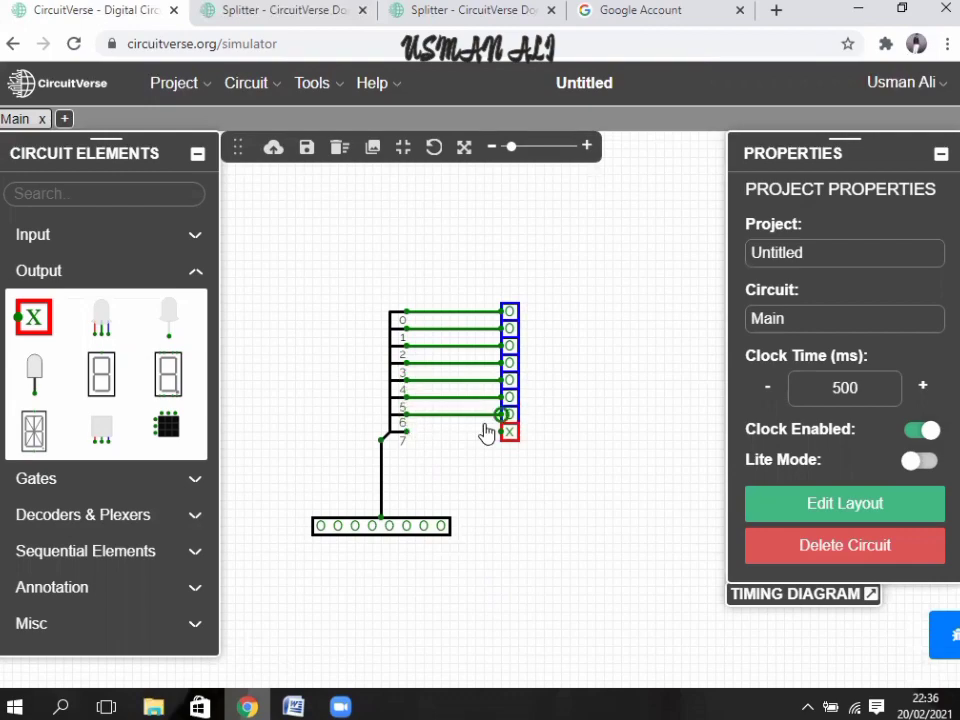
pyautogui.moveTo(408, 434); pyautogui.dragTo(501, 432)
# Test the 8-bit splitter by toggling alternate bits of the Input so it reads 01010101
pyautogui.click(371, 527)
pyautogui.click(405, 527)
pyautogui.click(438, 527)
pyautogui.click(337, 528)
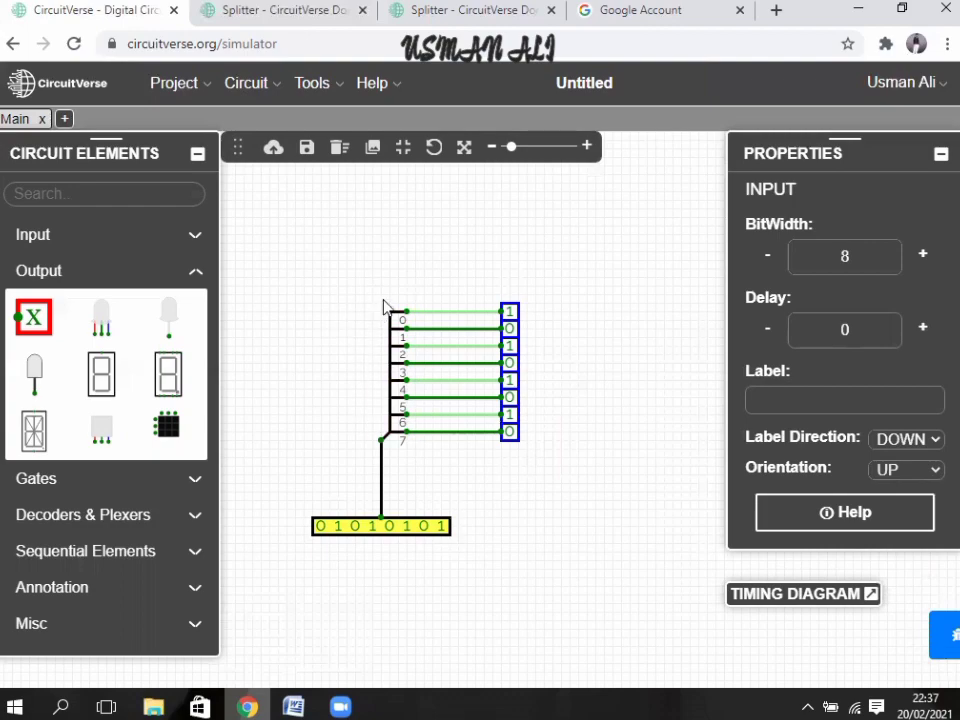
# Save the circuit online, dismissing the project name prompt, and enter Splitter as the name on the project's edit page
pyautogui.click(307, 147)
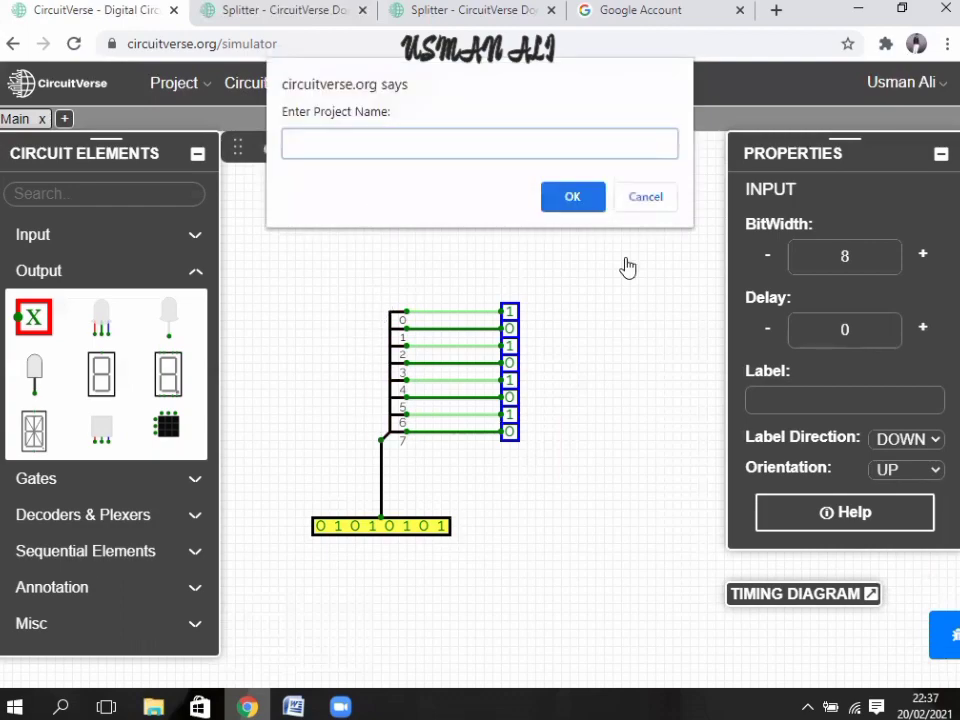
pyautogui.click(634, 193)
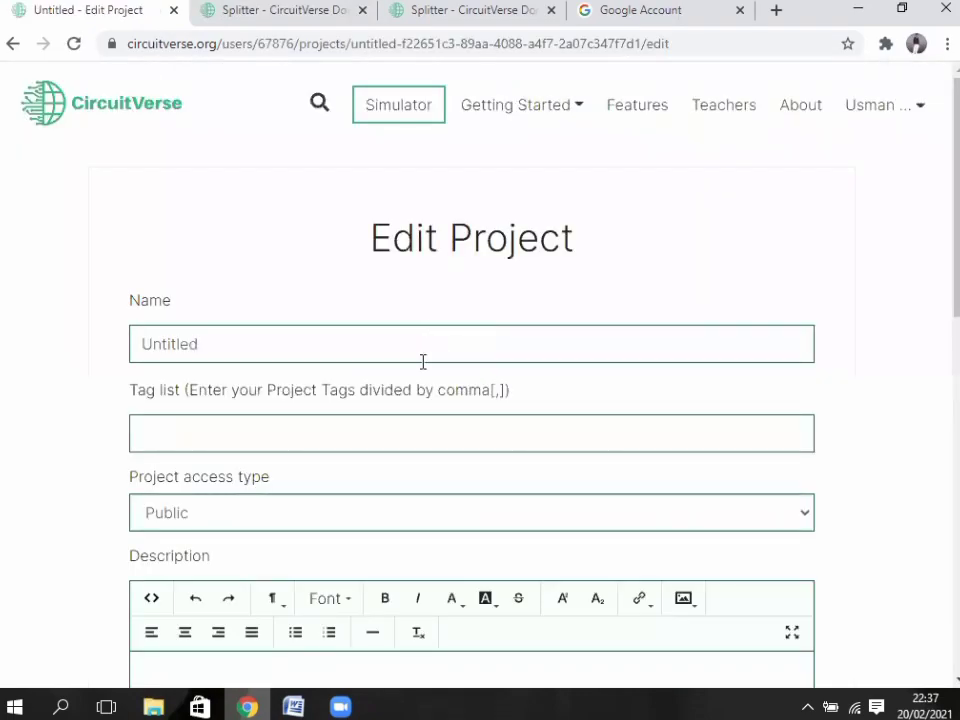
pyautogui.click(358, 348)
pyautogui.press('BackSpace')
pyautogui.press('BackSpace')
pyautogui.press('BackSpace')
pyautogui.press('BackSpace')
pyautogui.press('BackSpace')
pyautogui.press('BackSpace')
pyautogui.press('BackSpace')
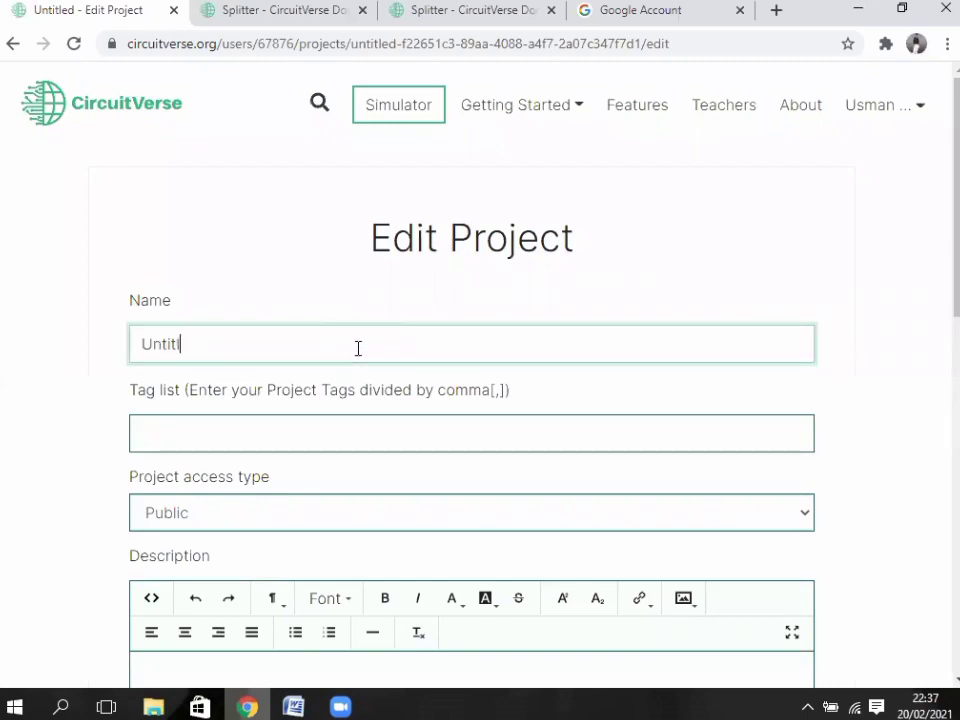
pyautogui.write('Spliter')
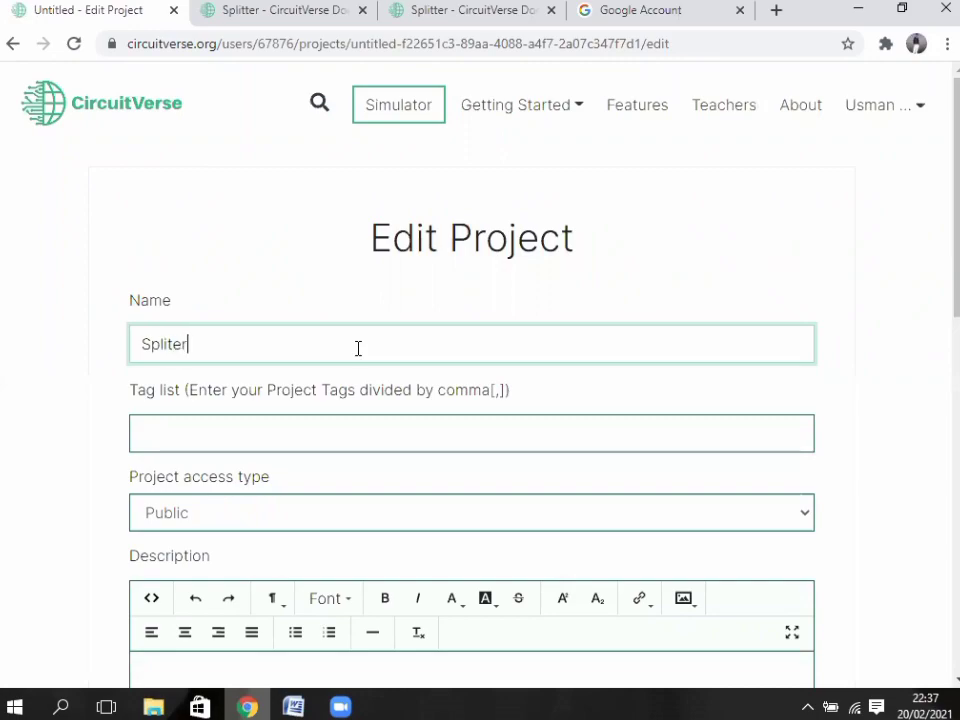
pyautogui.write('t')
# Submit the project update and launch the saved Splitter project in the simulator
pyautogui.scroll(-5, 939, 230)
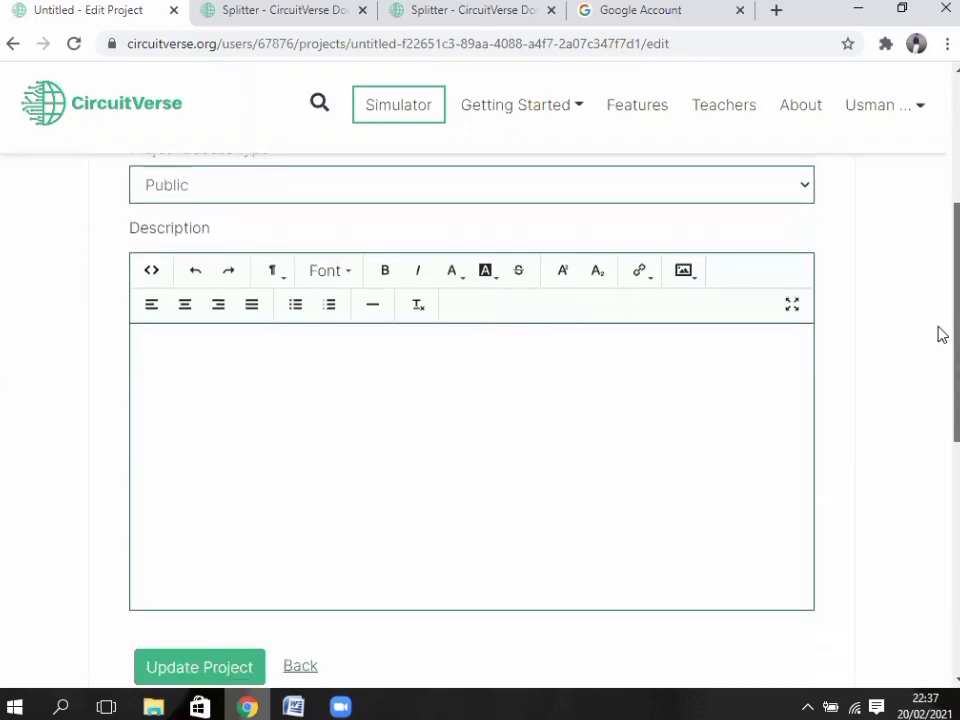
pyautogui.click(150, 490)
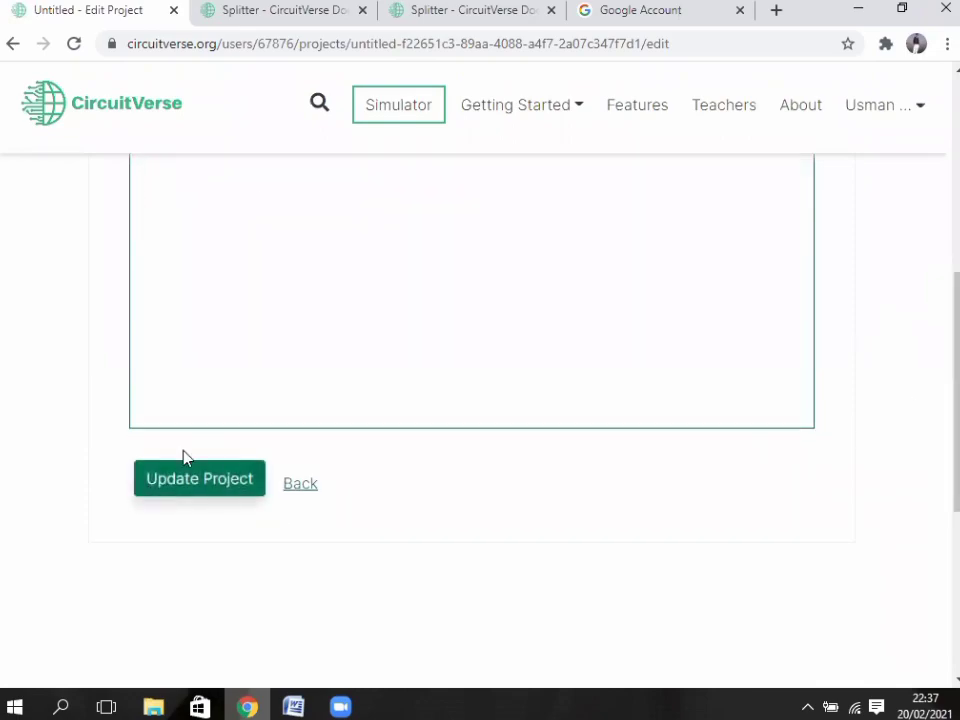
pyautogui.click(253, 17)
pyautogui.click(79, 18)
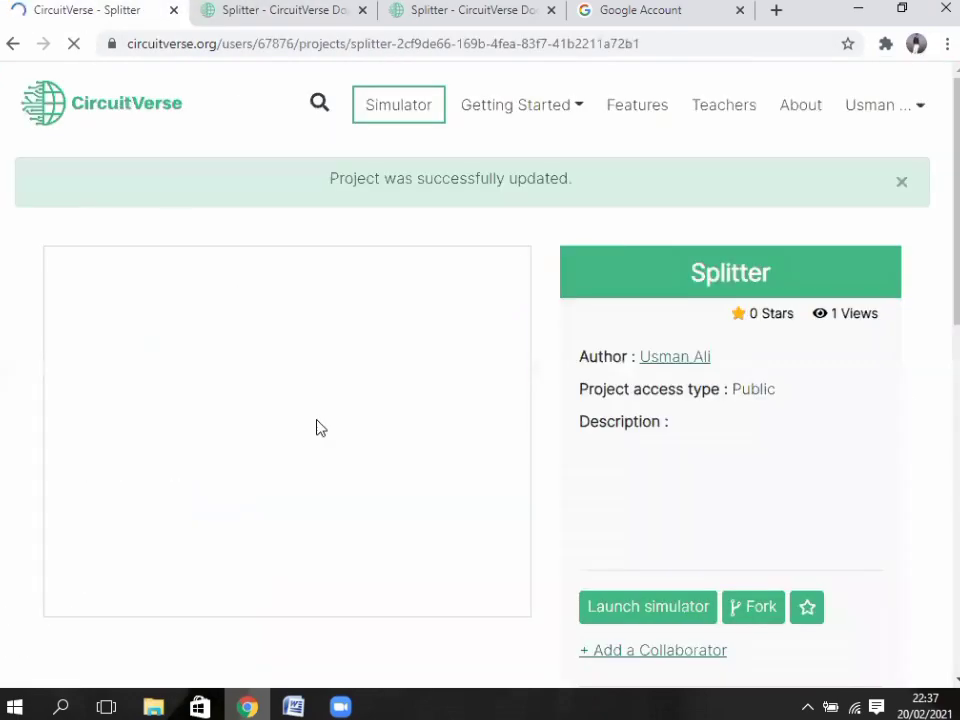
pyautogui.click(636, 608)
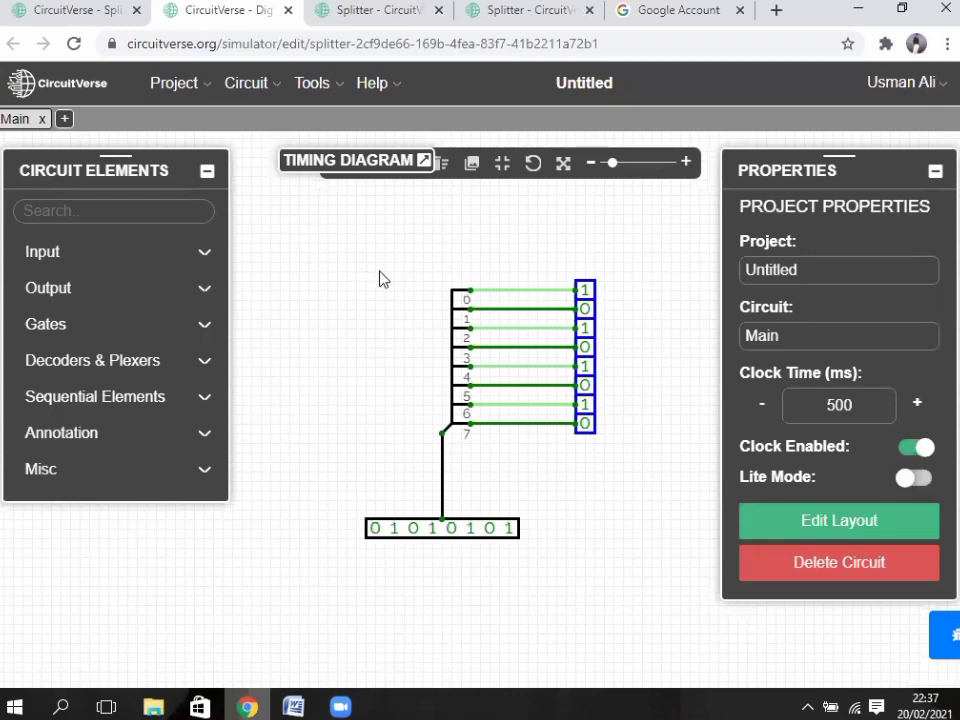
# Open the user manual, and back in the simulator move the Timing Diagram panel up so it clears the toolbar
pyautogui.click(366, 88)
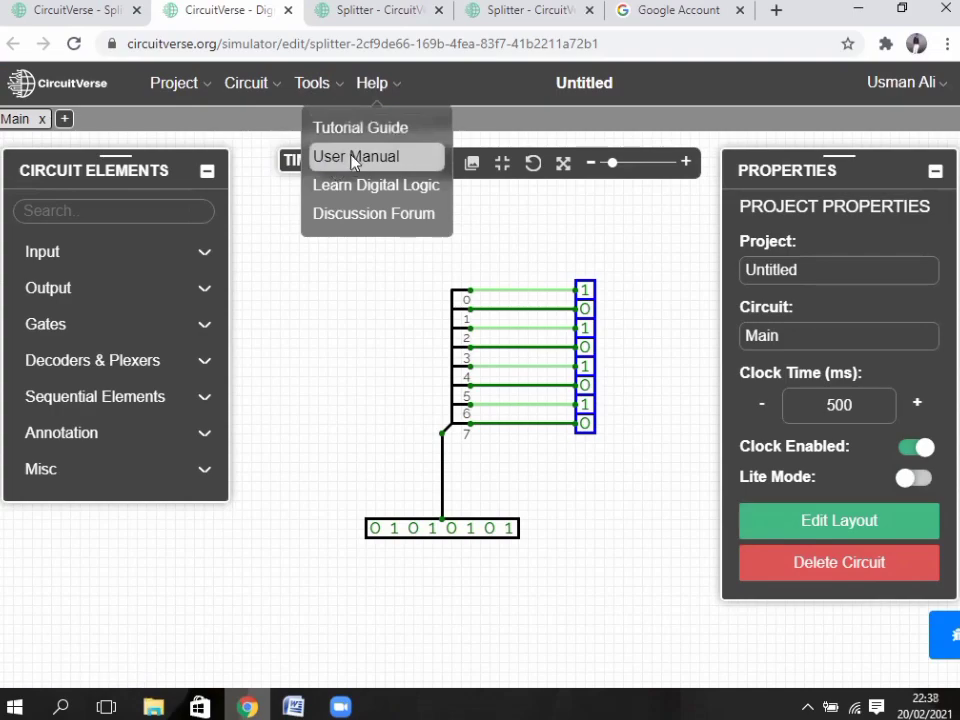
pyautogui.click(352, 160)
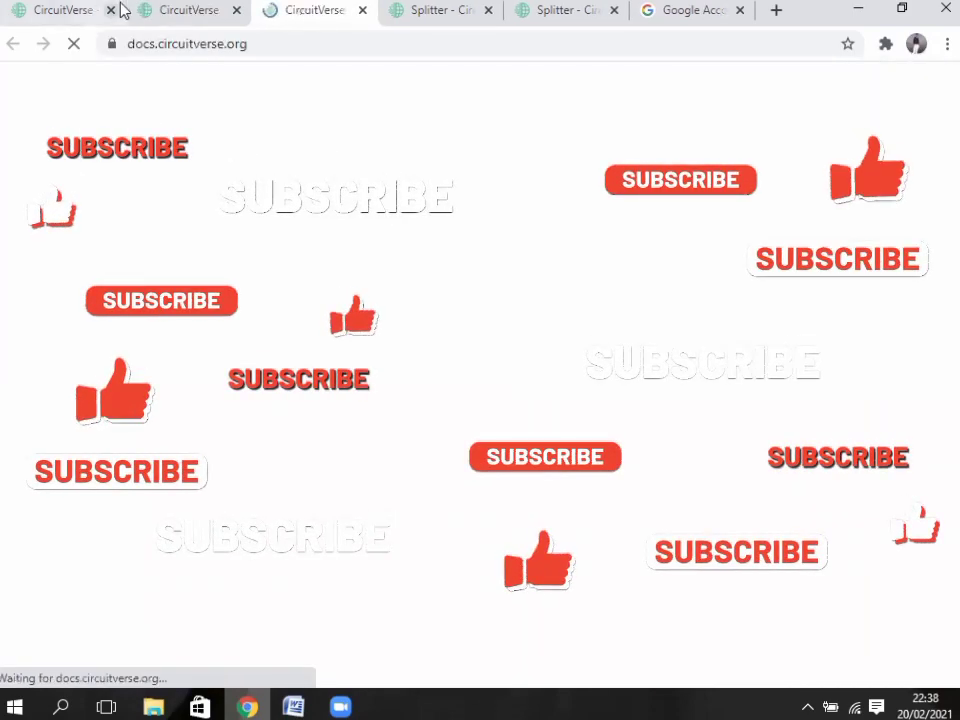
pyautogui.click(193, 12)
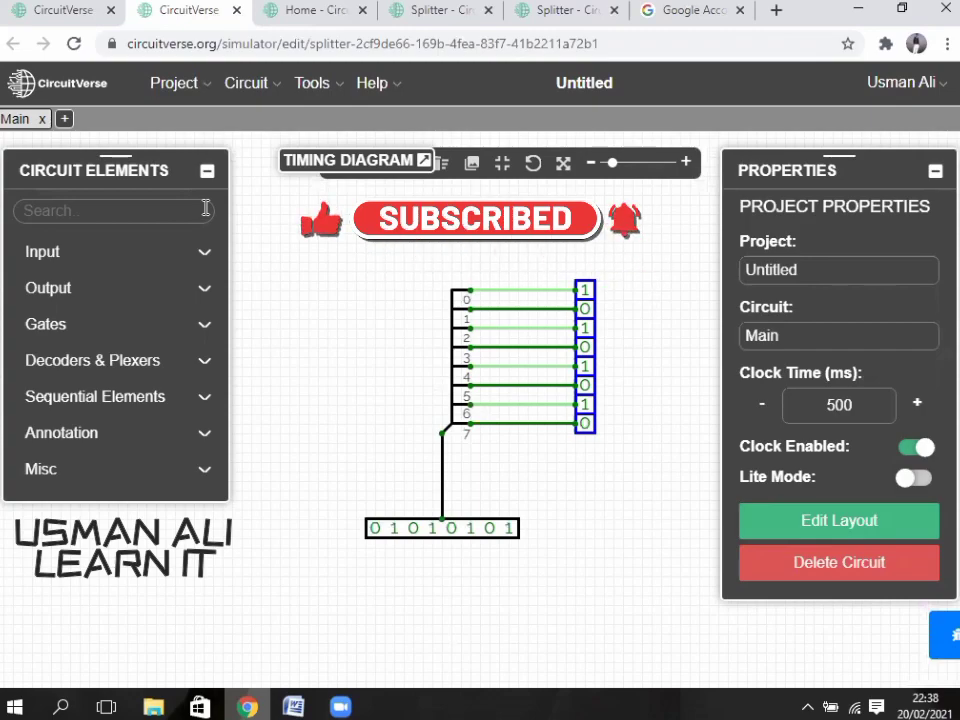
pyautogui.moveTo(349, 160); pyautogui.dragTo(311, 118)
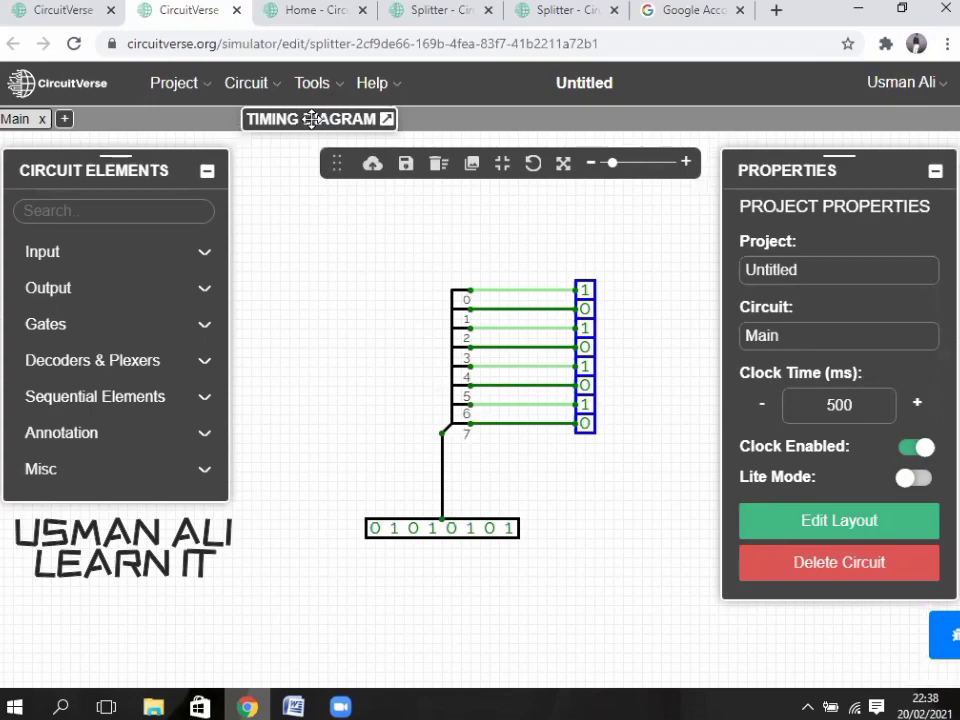